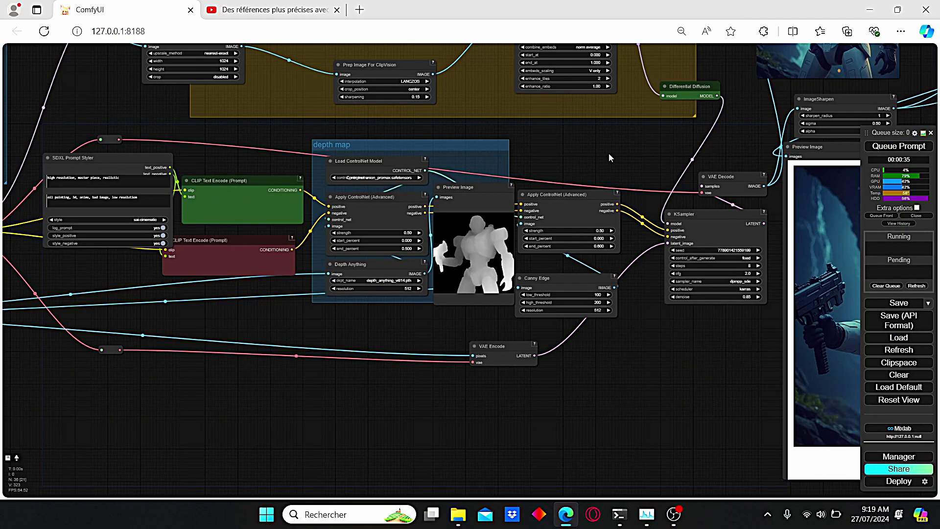
Pan the canvas up so the IPAdapter group and its ClipVision Enhancer show above the depth map group
{"action": "left_click_drag", "start_coordinate": [609, 154], "coordinate": [510, 237]}
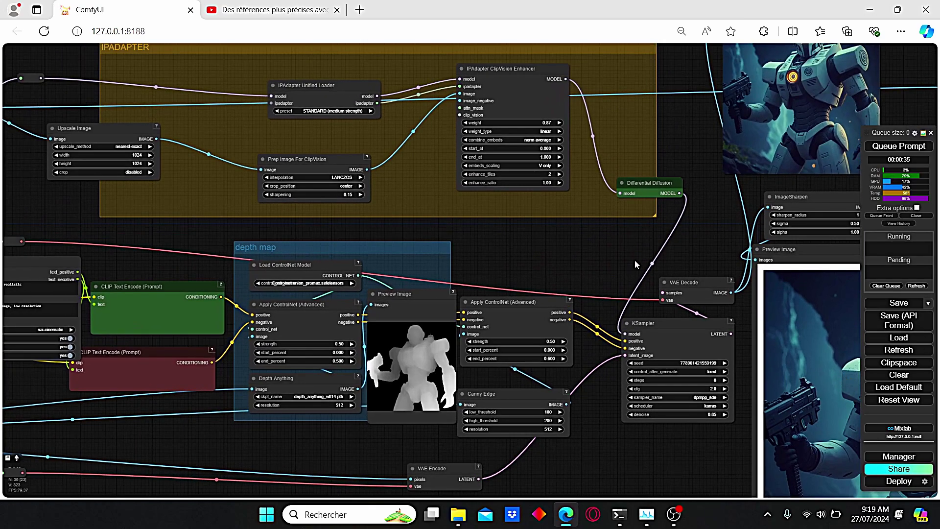
Search the Custom Nodes Manager for 'ipadap' to confirm ComfyUI_IPAdapter_plus is installed, then close the list
{"action": "left_click", "coordinate": [899, 456]}
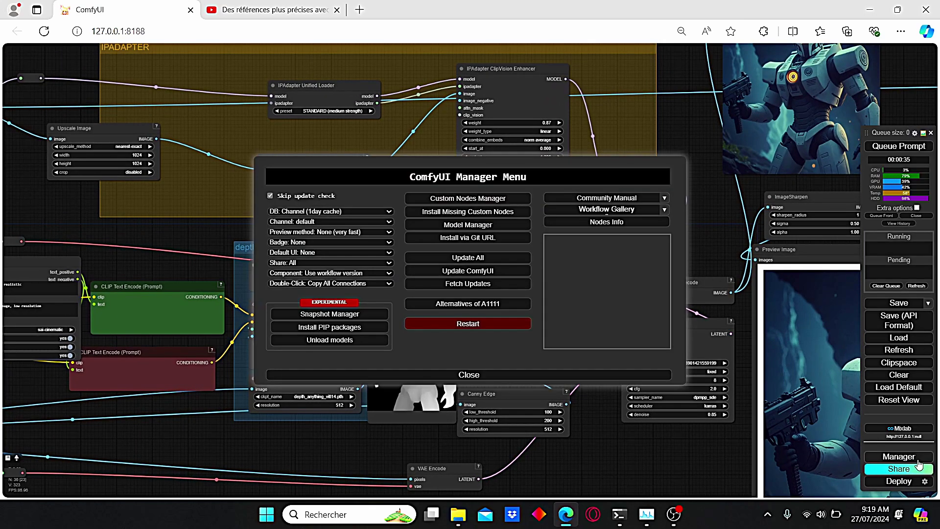
{"action": "left_click", "coordinate": [455, 199]}
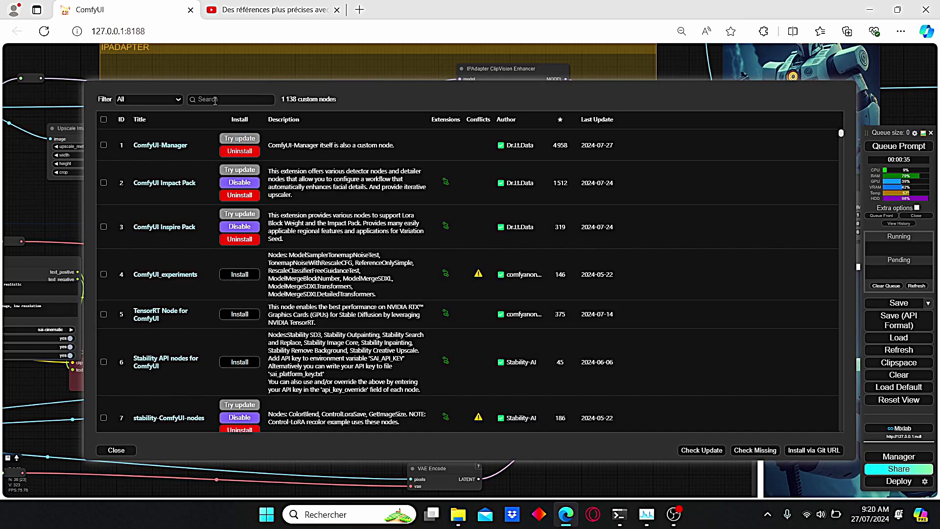
{"action": "left_click", "coordinate": [215, 101]}
{"action": "type", "text": "ipadap"}
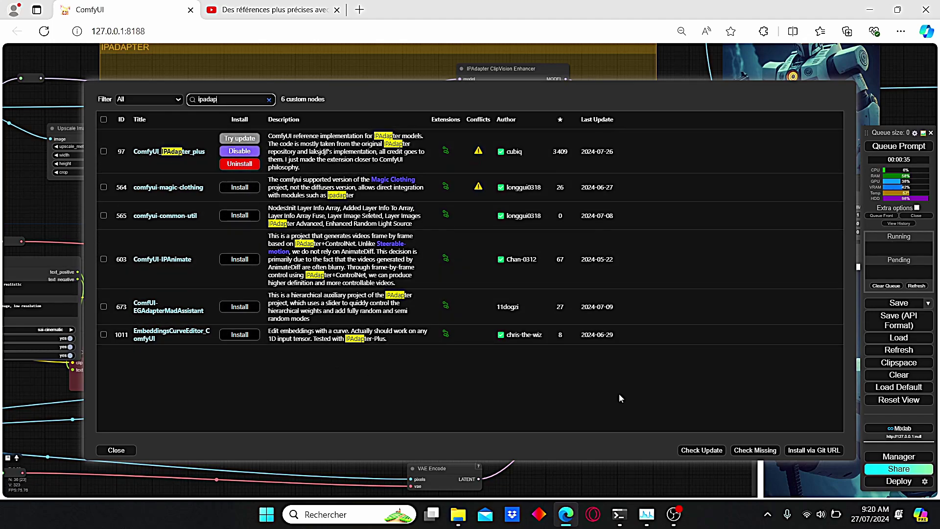
{"action": "left_click", "coordinate": [114, 452]}
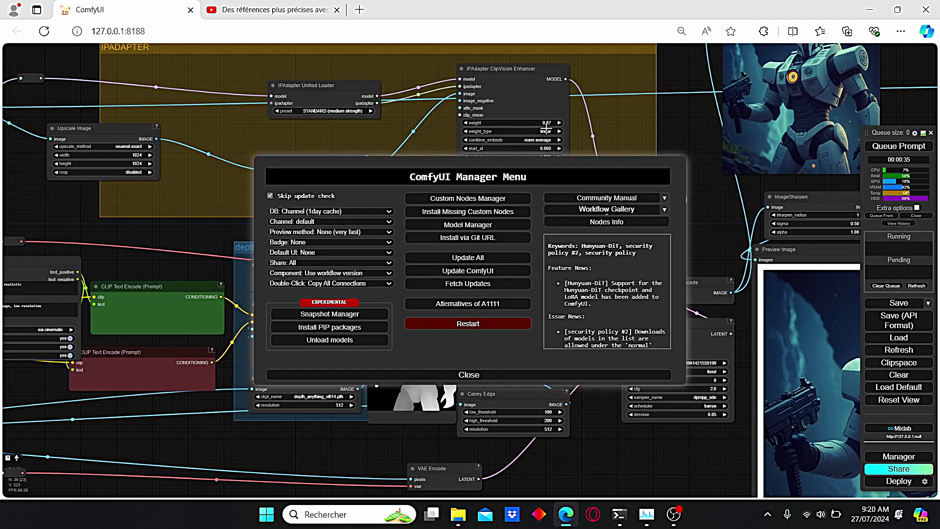
Close the Manager and shift the workflow view down slightly
{"action": "left_click", "coordinate": [480, 377]}
{"action": "scroll", "coordinate": [586, 172], "scroll_direction": "up", "scroll_amount": 3}
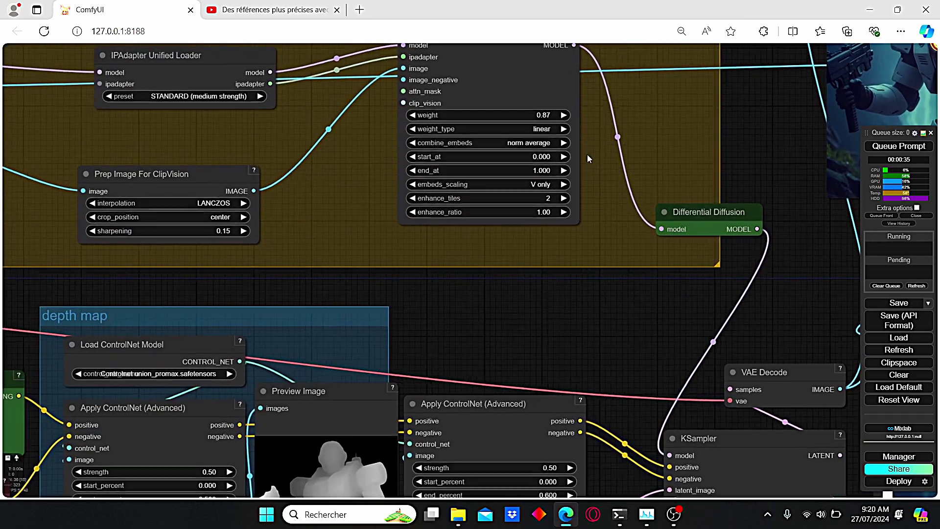
{"action": "scroll", "coordinate": [680, 255], "scroll_direction": "down", "scroll_amount": 2}
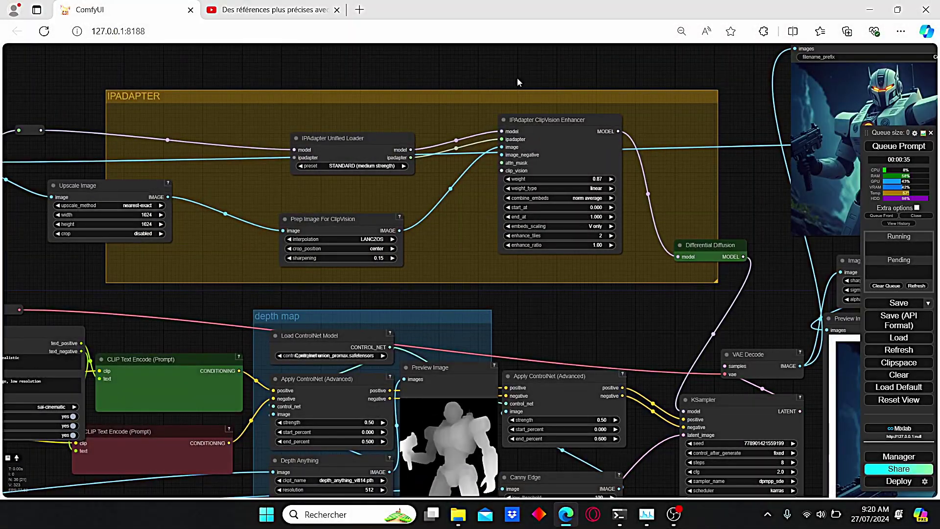
{"action": "left_click_drag", "start_coordinate": [504, 114], "coordinate": [488, 187]}
{"action": "scroll", "coordinate": [486, 188], "scroll_direction": "up", "scroll_amount": 4}
{"action": "scroll", "coordinate": [497, 187], "scroll_direction": "down", "scroll_amount": 4}
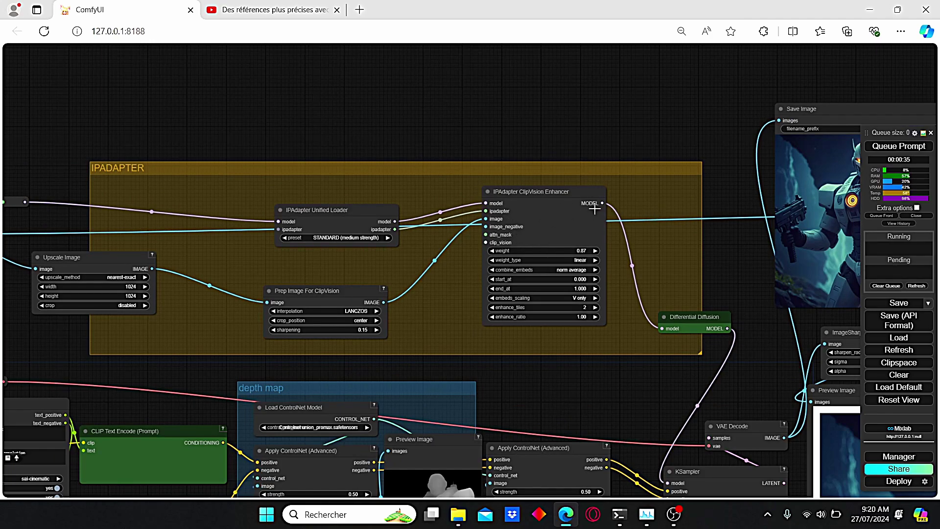
{"action": "scroll", "coordinate": [573, 262], "scroll_direction": "down", "scroll_amount": 4}
Survey Load Checkpoint, the reference image loaders and the Enhancer at weight 0.87 with 2 tiles
{"action": "left_click_drag", "start_coordinate": [573, 262], "coordinate": [544, 49]}
{"action": "scroll", "coordinate": [387, 336], "scroll_direction": "down", "scroll_amount": 1}
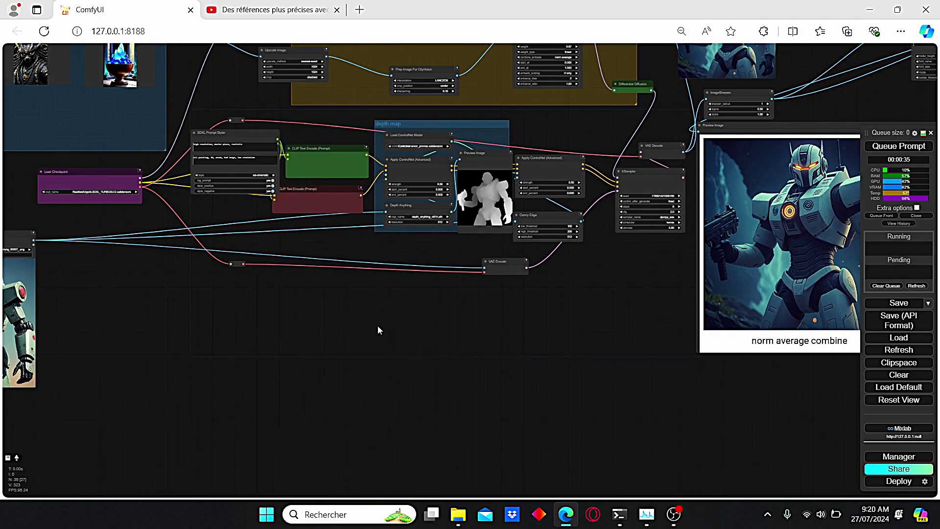
{"action": "left_click_drag", "start_coordinate": [407, 336], "coordinate": [465, 330]}
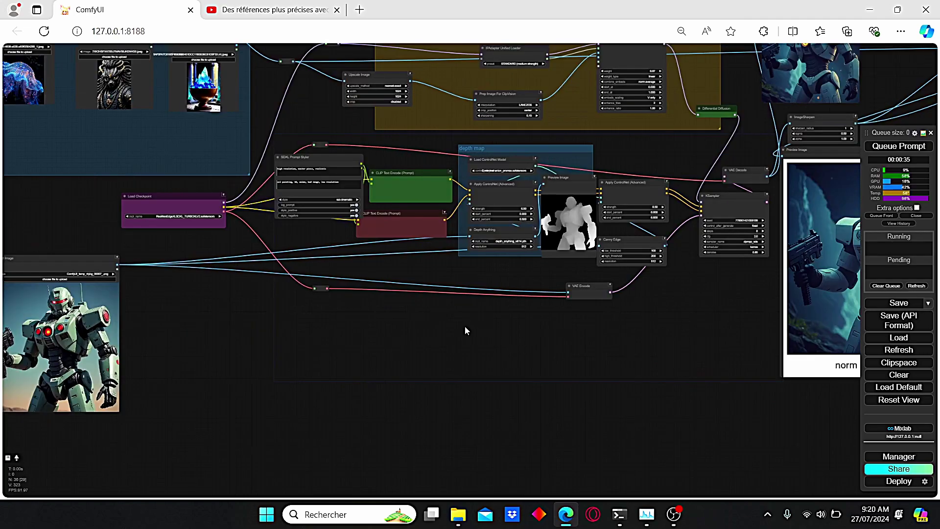
{"action": "scroll", "coordinate": [598, 263], "scroll_direction": "up", "scroll_amount": 15}
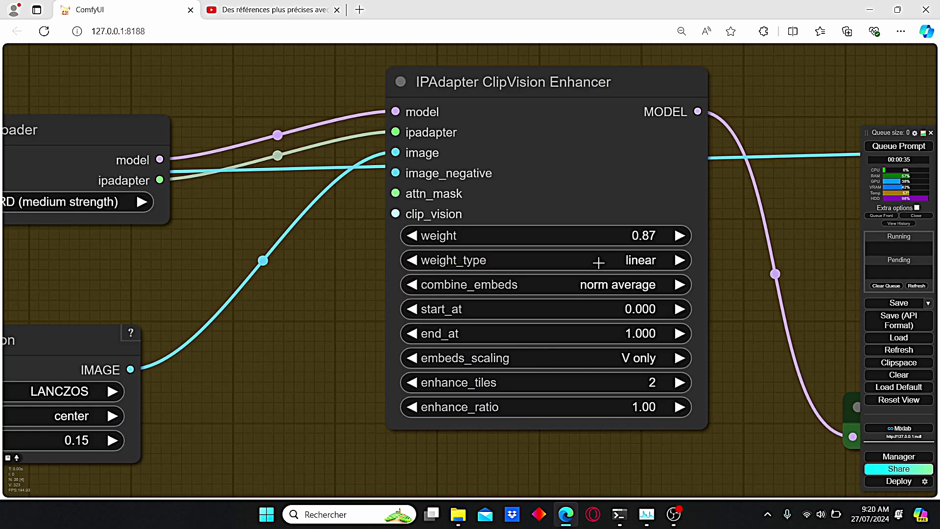
{"action": "scroll", "coordinate": [598, 263], "scroll_direction": "down", "scroll_amount": 2}
{"action": "scroll", "coordinate": [598, 409], "scroll_direction": "down", "scroll_amount": 1}
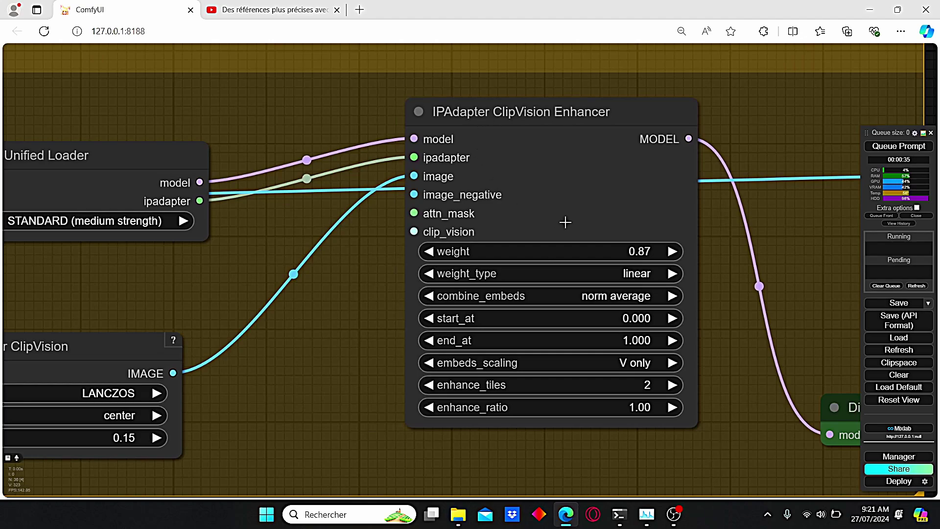
{"action": "scroll", "coordinate": [566, 223], "scroll_direction": "up", "scroll_amount": 1}
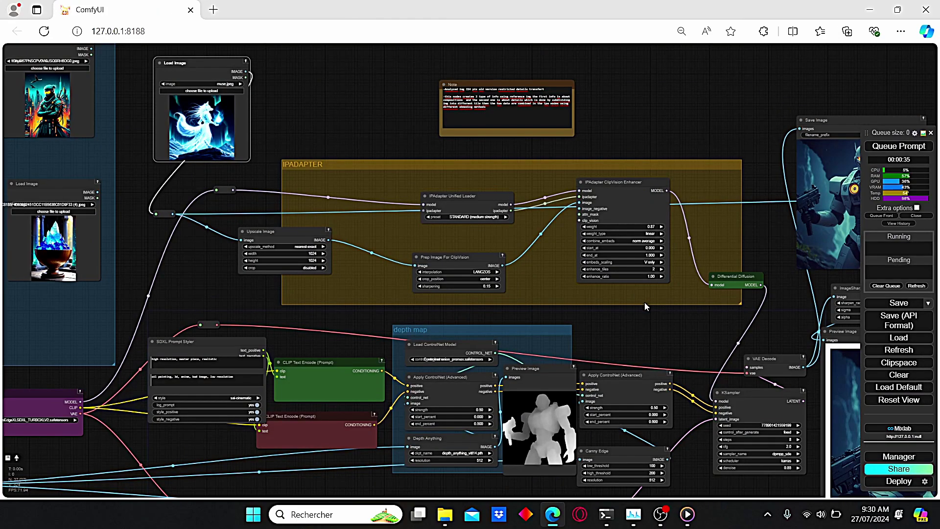
Pan toward the prompt and checkpoint nodes and nudge the SDXL Prompt Styler node back into place
{"action": "left_click_drag", "start_coordinate": [618, 332], "coordinate": [518, 254]}
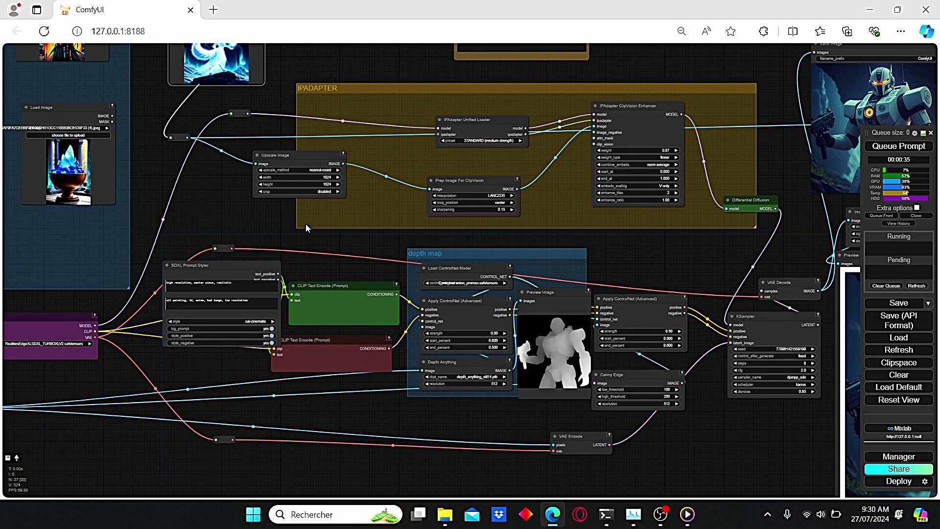
{"action": "left_click_drag", "start_coordinate": [303, 225], "coordinate": [359, 119]}
{"action": "scroll", "coordinate": [446, 172], "scroll_direction": "up", "scroll_amount": 5}
{"action": "scroll", "coordinate": [490, 311], "scroll_direction": "down", "scroll_amount": 3}
{"action": "left_click_drag", "start_coordinate": [395, 301], "coordinate": [306, 293]}
{"action": "left_click_drag", "start_coordinate": [269, 153], "coordinate": [295, 170]}
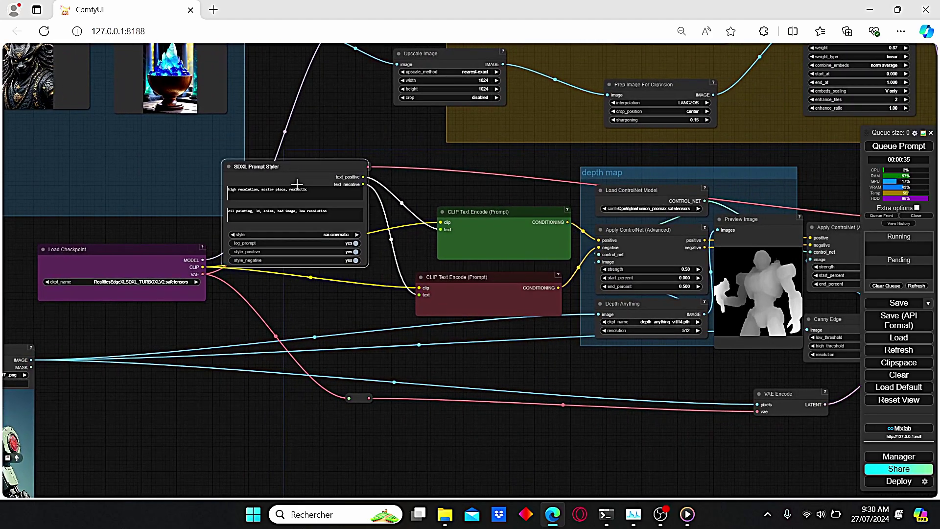
Pan across the depth map group to the KSampler and VAE Decode nodes
{"action": "scroll", "coordinate": [258, 257], "scroll_direction": "up", "scroll_amount": 4}
{"action": "left_click_drag", "start_coordinate": [404, 298], "coordinate": [242, 286]}
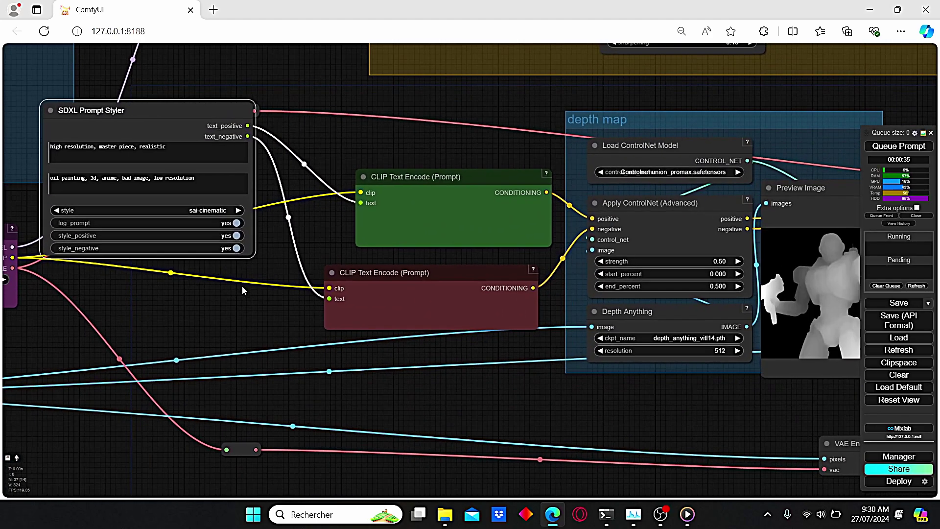
{"action": "scroll", "coordinate": [424, 224], "scroll_direction": "down", "scroll_amount": 1}
{"action": "scroll", "coordinate": [424, 224], "scroll_direction": "down", "scroll_amount": 1}
{"action": "left_click_drag", "start_coordinate": [423, 224], "coordinate": [389, 204]}
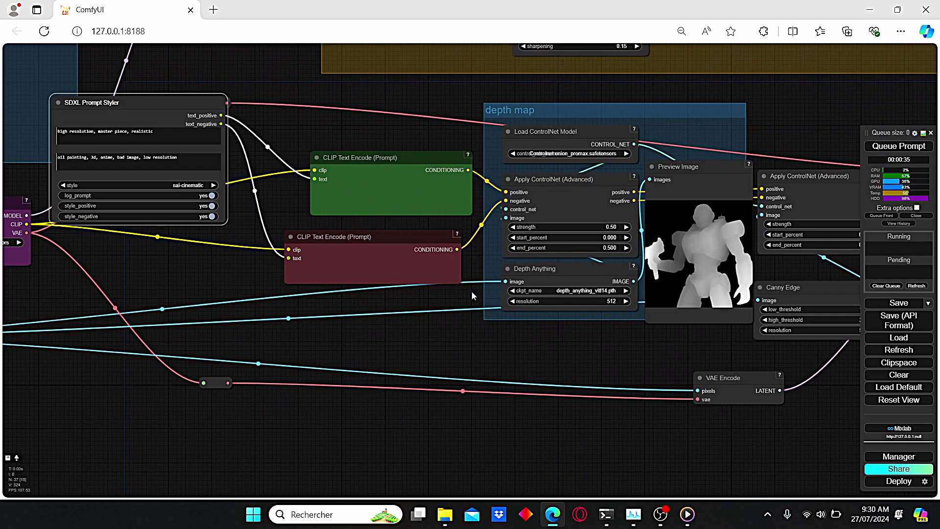
{"action": "left_click_drag", "start_coordinate": [472, 292], "coordinate": [286, 314]}
{"action": "left_click_drag", "start_coordinate": [633, 137], "coordinate": [506, 126]}
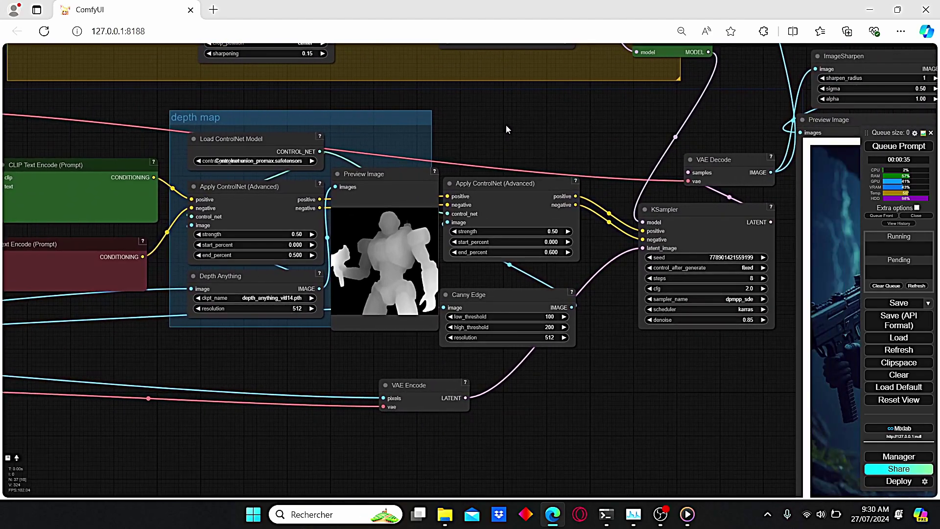
Raise the second Apply ControlNet node and move the Canny Edge node up and right
{"action": "left_click_drag", "start_coordinate": [522, 185], "coordinate": [530, 139]}
{"action": "left_click_drag", "start_coordinate": [533, 301], "coordinate": [568, 275]}
{"action": "scroll", "coordinate": [216, 122], "scroll_direction": "up", "scroll_amount": 3}
{"action": "scroll", "coordinate": [465, 270], "scroll_direction": "down", "scroll_amount": 3}
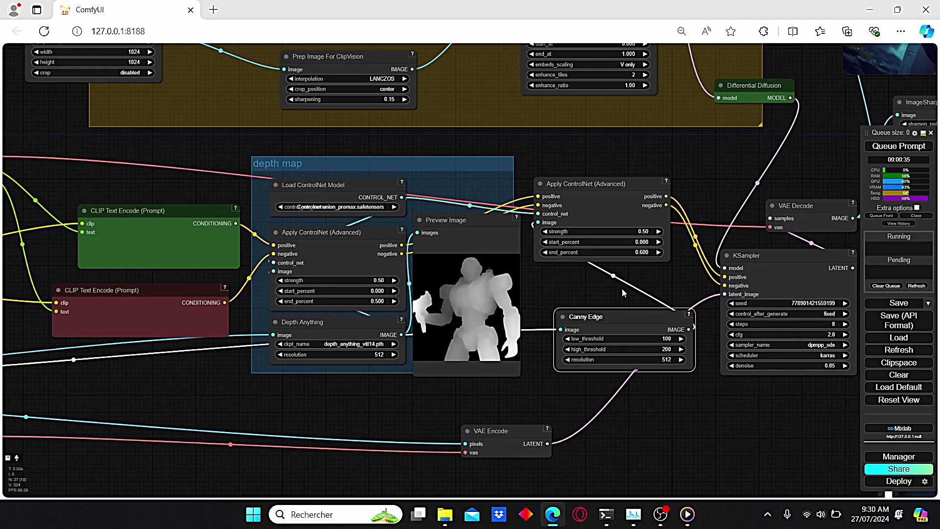
{"action": "scroll", "coordinate": [506, 273], "scroll_direction": "up", "scroll_amount": 2}
{"action": "scroll", "coordinate": [457, 178], "scroll_direction": "up", "scroll_amount": 1}
{"action": "left_click_drag", "start_coordinate": [457, 178], "coordinate": [478, 180]}
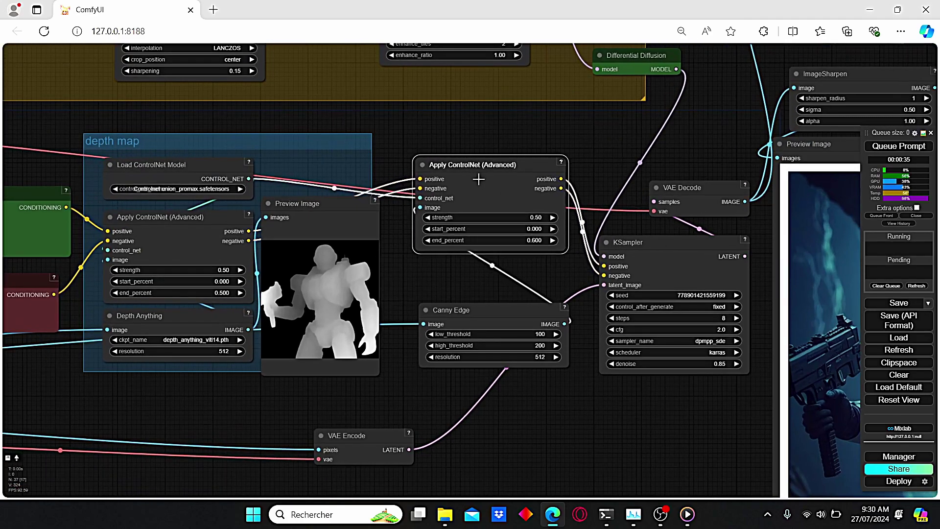
Widen Load ControlNet Model so the full union_promax model name shows, and move it up
{"action": "left_click_drag", "start_coordinate": [439, 284], "coordinate": [600, 266]}
{"action": "scroll", "coordinate": [361, 152], "scroll_direction": "up", "scroll_amount": 3}
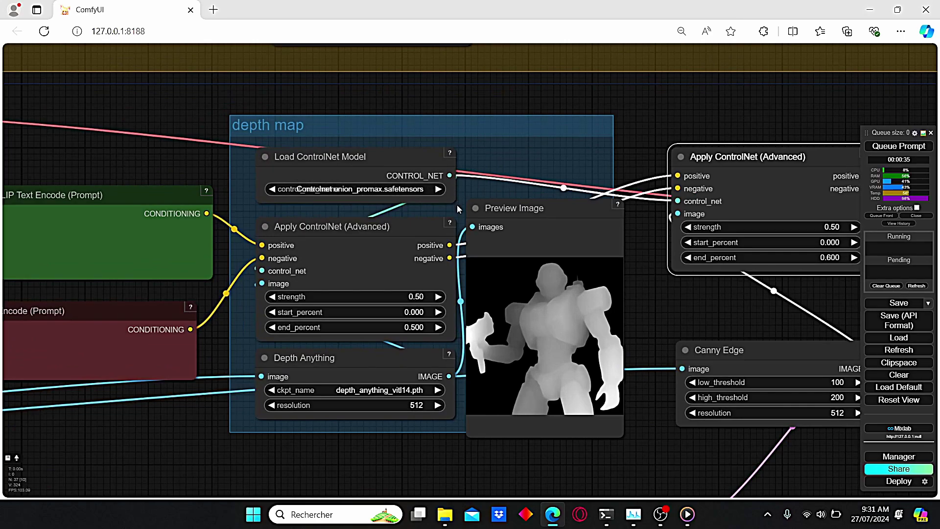
{"action": "left_click_drag", "start_coordinate": [451, 200], "coordinate": [486, 201]}
{"action": "left_click_drag", "start_coordinate": [418, 156], "coordinate": [418, 139]}
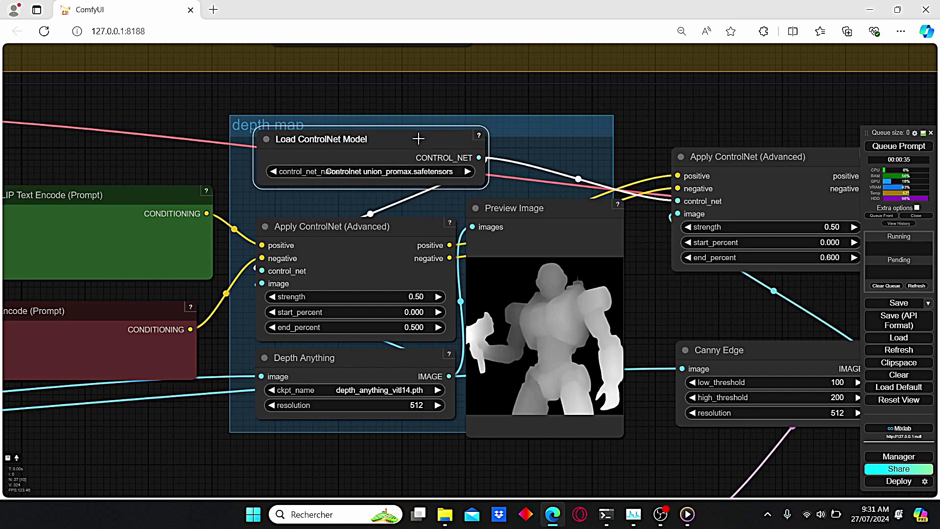
{"action": "scroll", "coordinate": [542, 137], "scroll_direction": "down", "scroll_amount": 3}
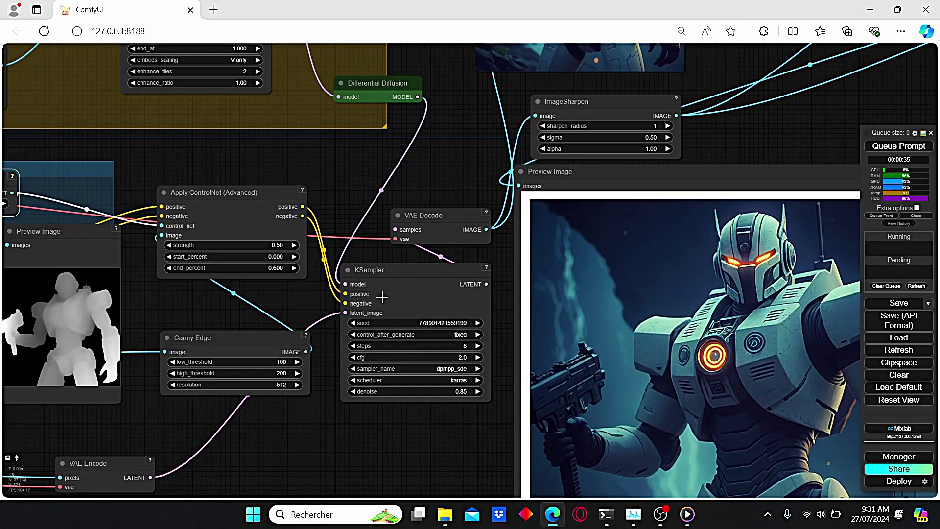
{"action": "scroll", "coordinate": [382, 297], "scroll_direction": "up", "scroll_amount": 3}
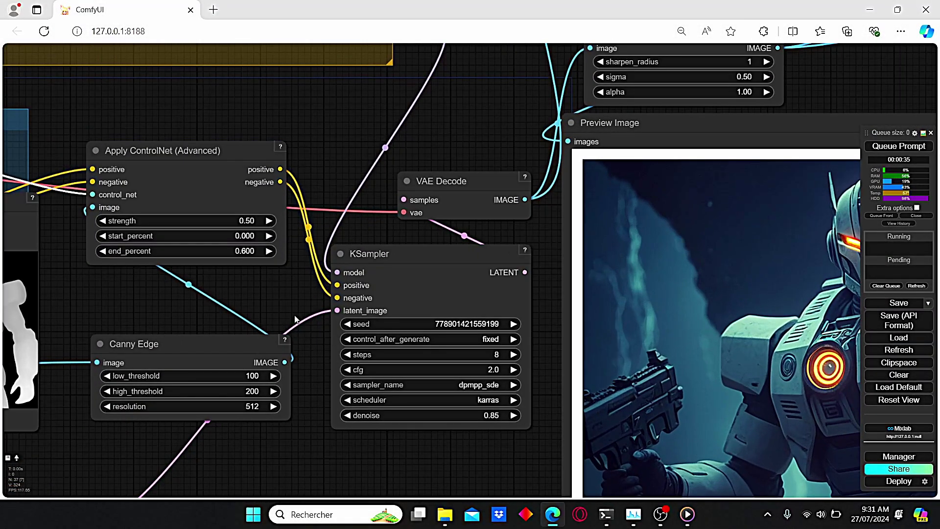
{"action": "scroll", "coordinate": [292, 310], "scroll_direction": "down", "scroll_amount": 2}
{"action": "left_click_drag", "start_coordinate": [292, 310], "coordinate": [319, 312]}
{"action": "left_click_drag", "start_coordinate": [486, 285], "coordinate": [469, 196]}
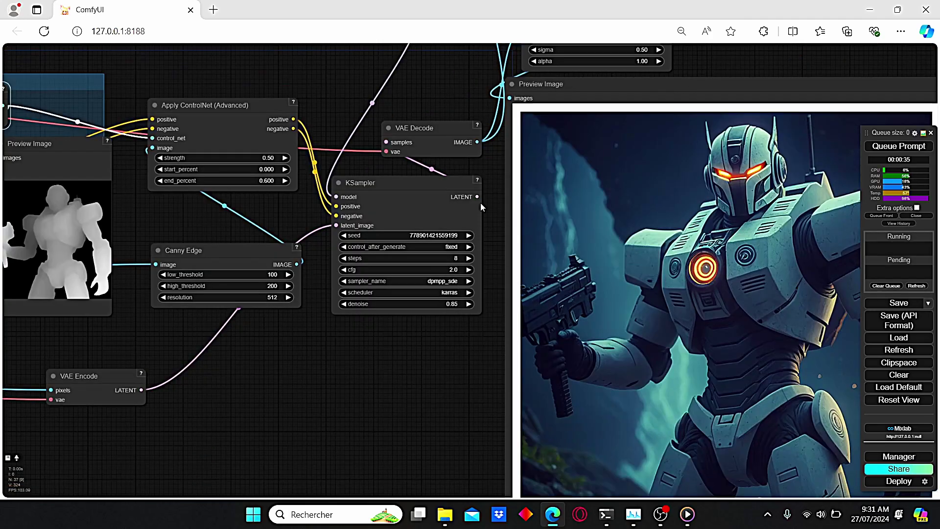
{"action": "scroll", "coordinate": [368, 289], "scroll_direction": "up", "scroll_amount": 3}
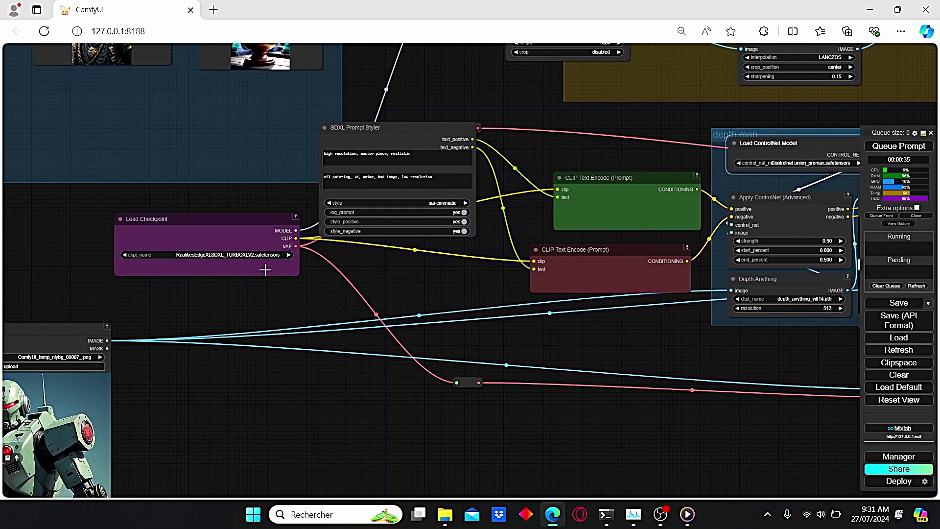
{"action": "scroll", "coordinate": [265, 270], "scroll_direction": "up", "scroll_amount": 5}
{"action": "scroll", "coordinate": [395, 287], "scroll_direction": "down", "scroll_amount": 4}
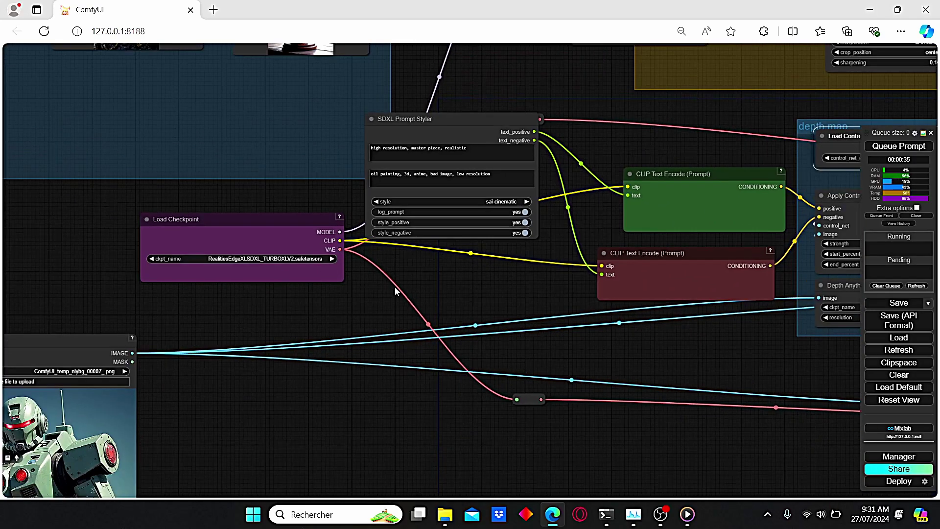
{"action": "scroll", "coordinate": [441, 284], "scroll_direction": "up", "scroll_amount": 5}
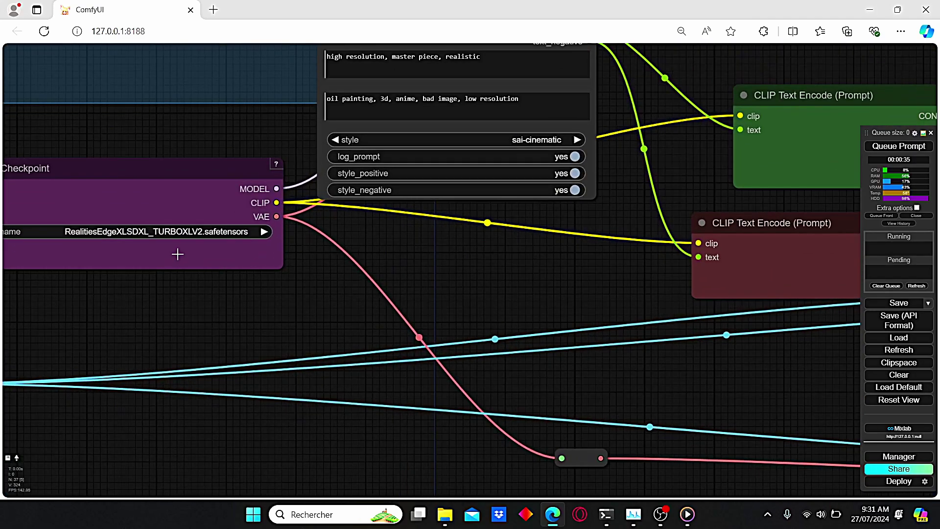
{"action": "scroll", "coordinate": [536, 278], "scroll_direction": "down", "scroll_amount": 4}
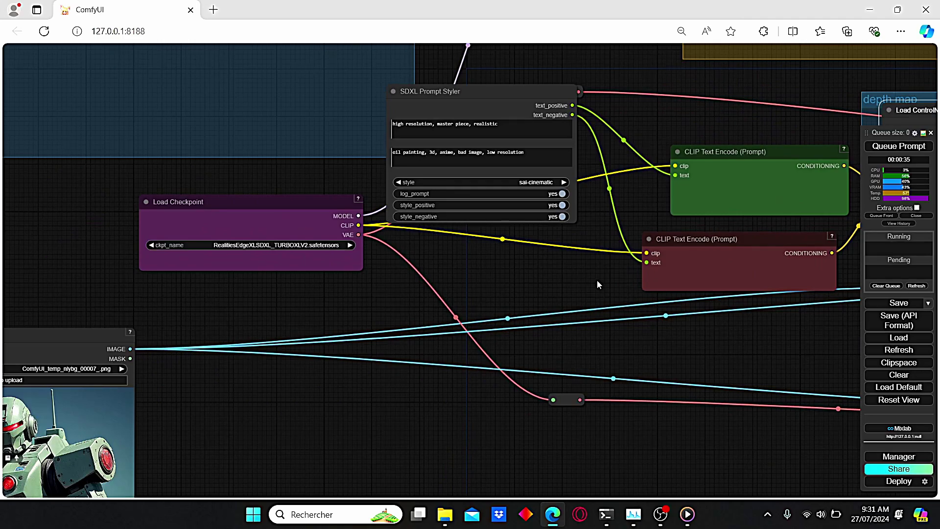
{"action": "left_click_drag", "start_coordinate": [597, 280], "coordinate": [255, 246]}
{"action": "left_click_drag", "start_coordinate": [852, 274], "coordinate": [157, 308]}
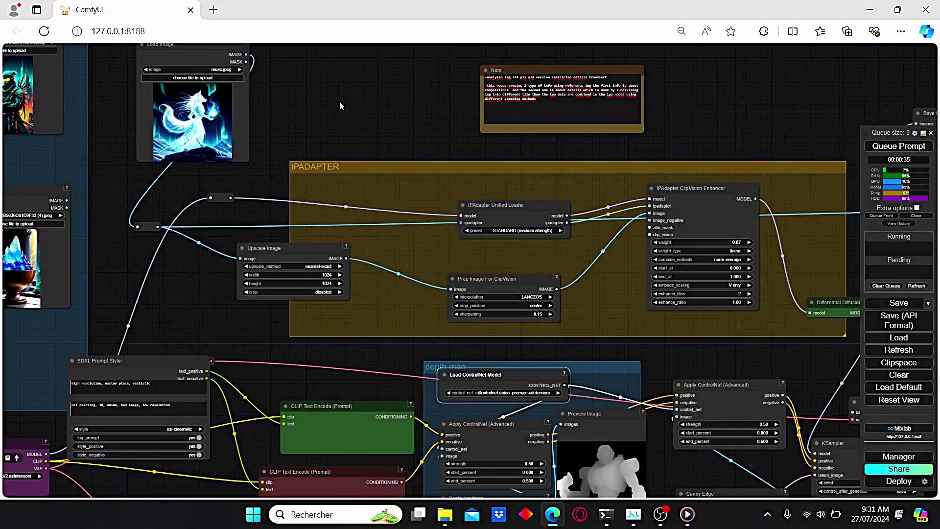
Move the reroute node to straighten its links and shift Upscale Image further right
{"action": "left_click_drag", "start_coordinate": [340, 101], "coordinate": [329, 151]}
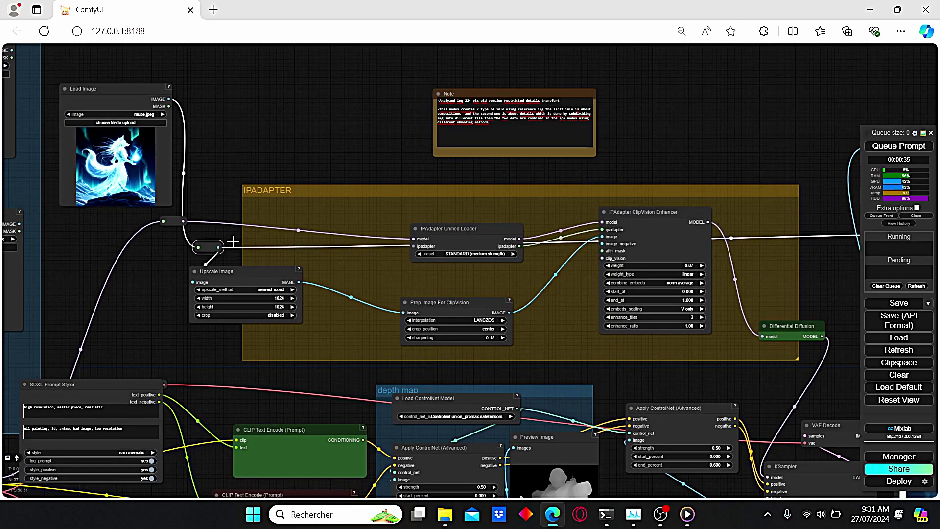
{"action": "left_click_drag", "start_coordinate": [215, 247], "coordinate": [233, 237]}
{"action": "scroll", "coordinate": [156, 152], "scroll_direction": "up", "scroll_amount": 2}
{"action": "left_click_drag", "start_coordinate": [284, 306], "coordinate": [335, 296]}
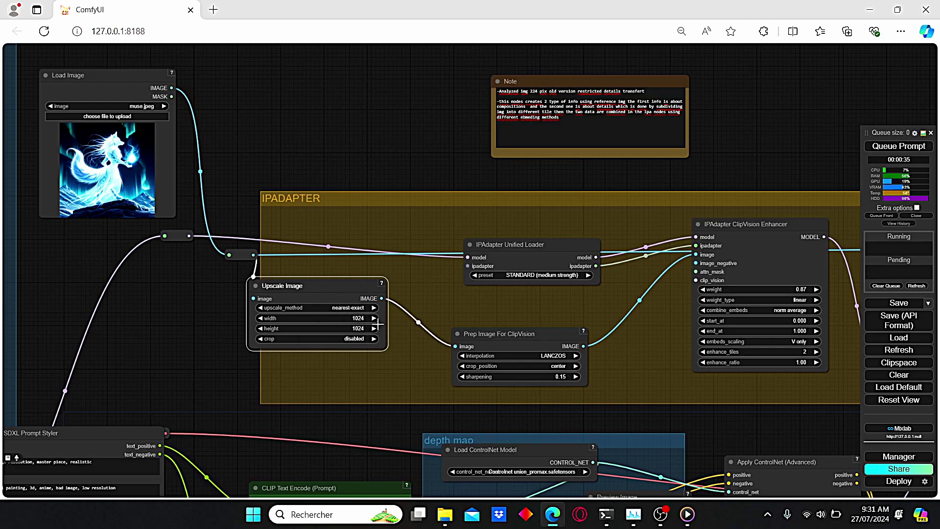
Select the IPAdapter Unified Loader to trace its links, then recentre the IPADAPTER group
{"action": "scroll", "coordinate": [422, 312], "scroll_direction": "up", "scroll_amount": 3}
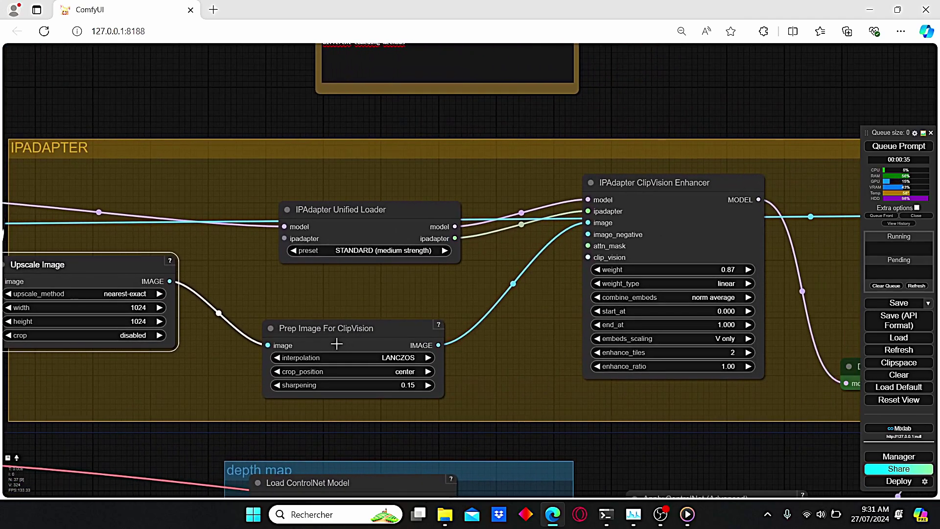
{"action": "scroll", "coordinate": [373, 346], "scroll_direction": "down", "scroll_amount": 2}
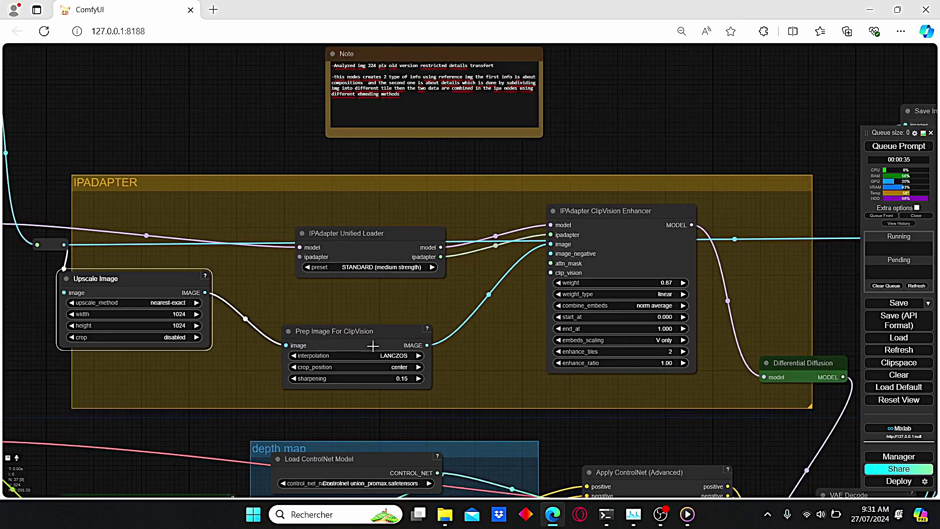
{"action": "scroll", "coordinate": [549, 238], "scroll_direction": "up", "scroll_amount": 2}
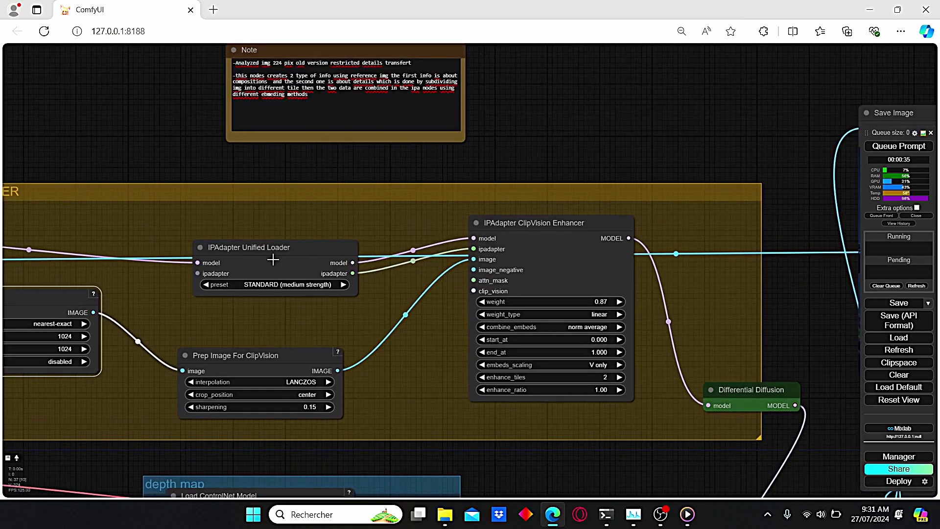
{"action": "left_click", "coordinate": [277, 232]}
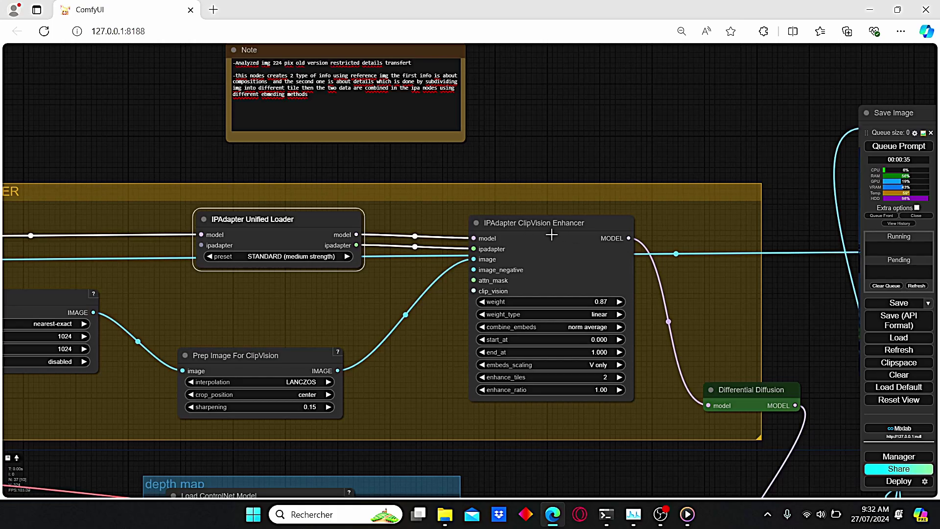
{"action": "scroll", "coordinate": [694, 325], "scroll_direction": "down", "scroll_amount": 3}
{"action": "scroll", "coordinate": [621, 261], "scroll_direction": "up", "scroll_amount": 2}
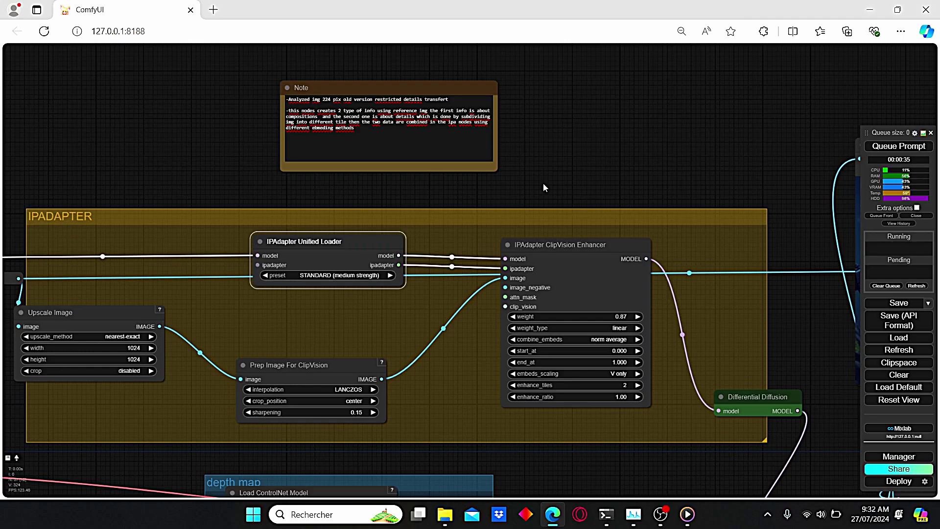
{"action": "left_click_drag", "start_coordinate": [448, 202], "coordinate": [595, 186]}
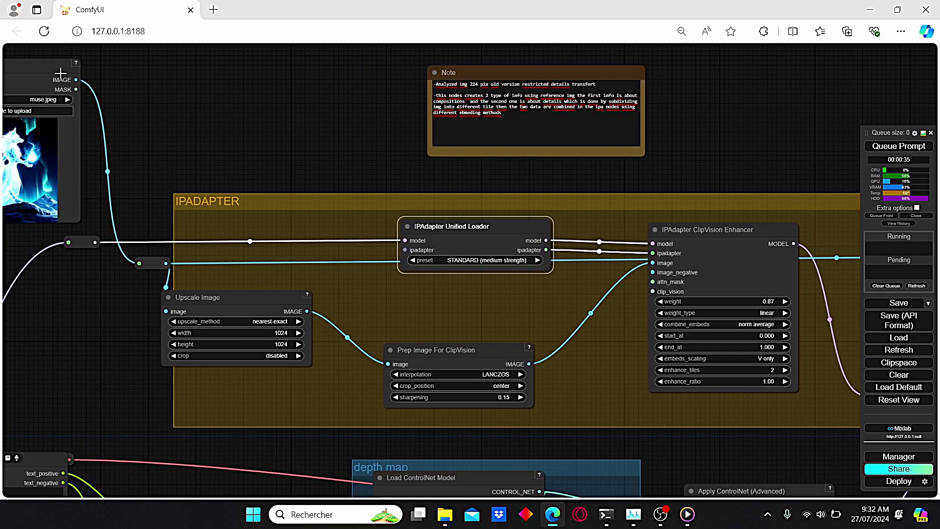
{"action": "left_click_drag", "start_coordinate": [495, 319], "coordinate": [461, 336]}
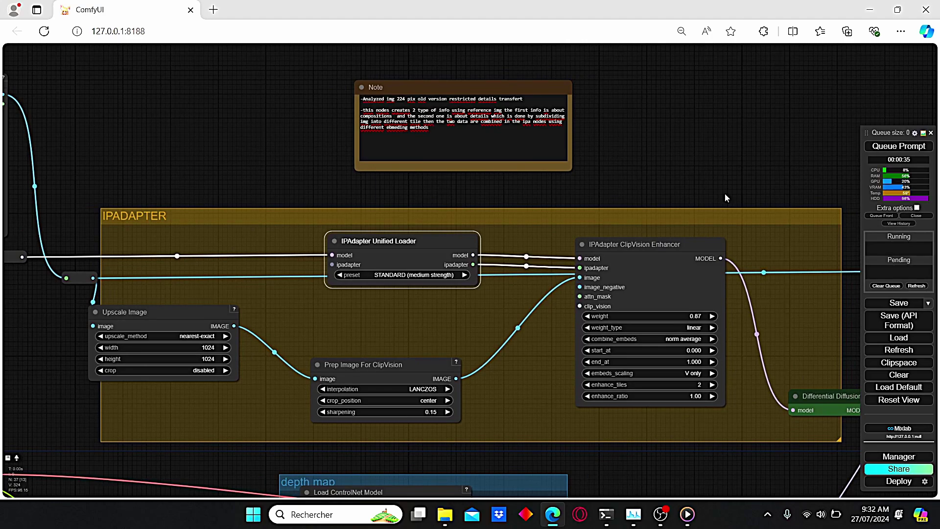
{"action": "scroll", "coordinate": [725, 193], "scroll_direction": "up", "scroll_amount": 1}
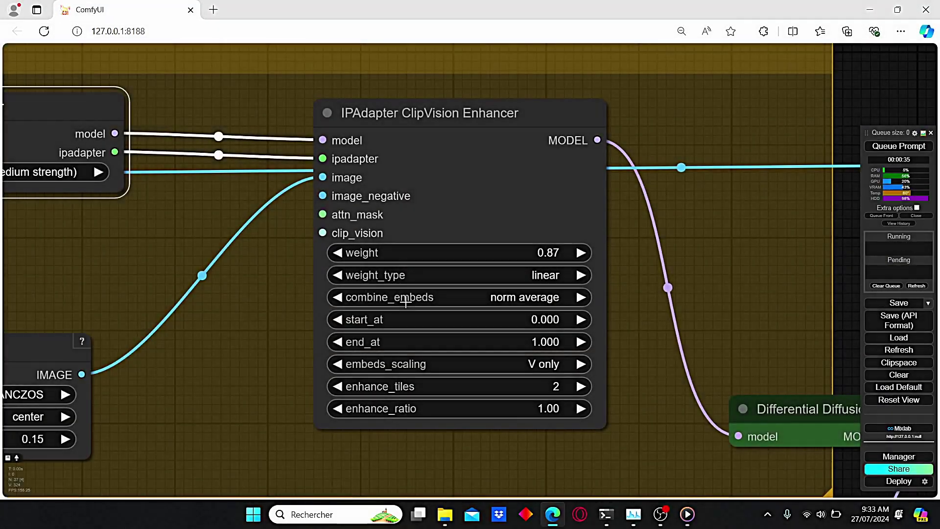
{"action": "scroll", "coordinate": [395, 308], "scroll_direction": "up", "scroll_amount": 2}
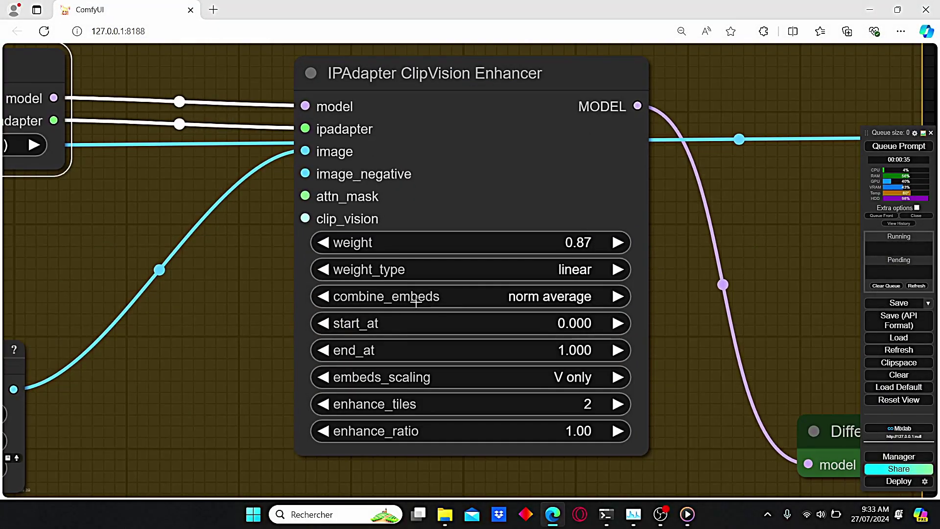
{"action": "scroll", "coordinate": [447, 304], "scroll_direction": "down", "scroll_amount": 3}
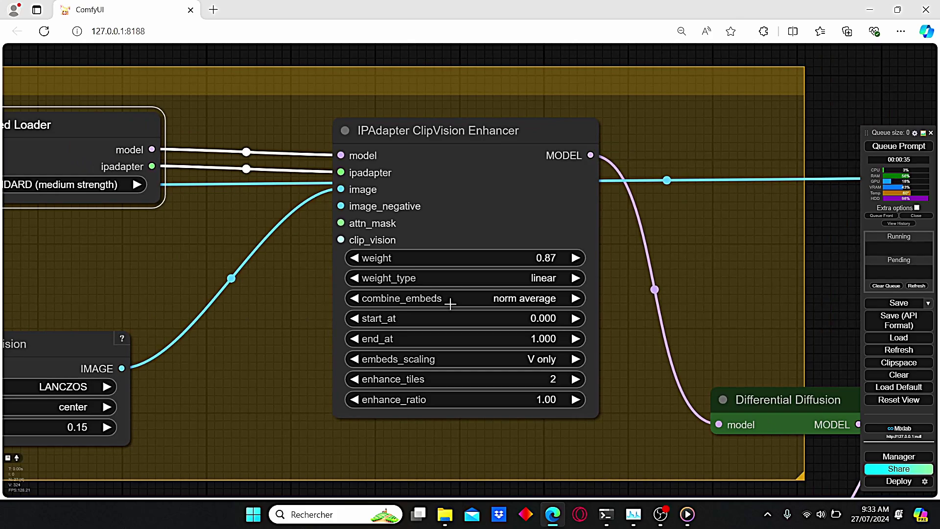
{"action": "left_click", "coordinate": [500, 300]}
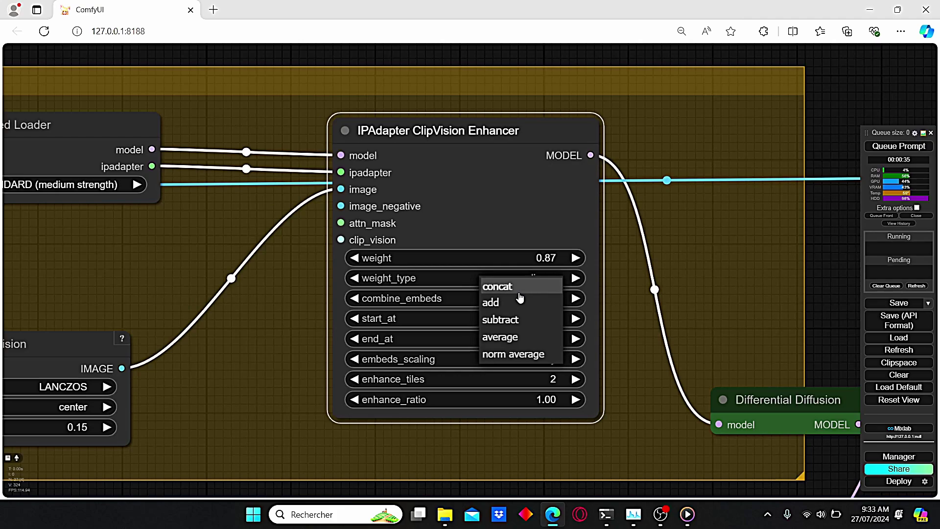
{"action": "left_click", "coordinate": [292, 298]}
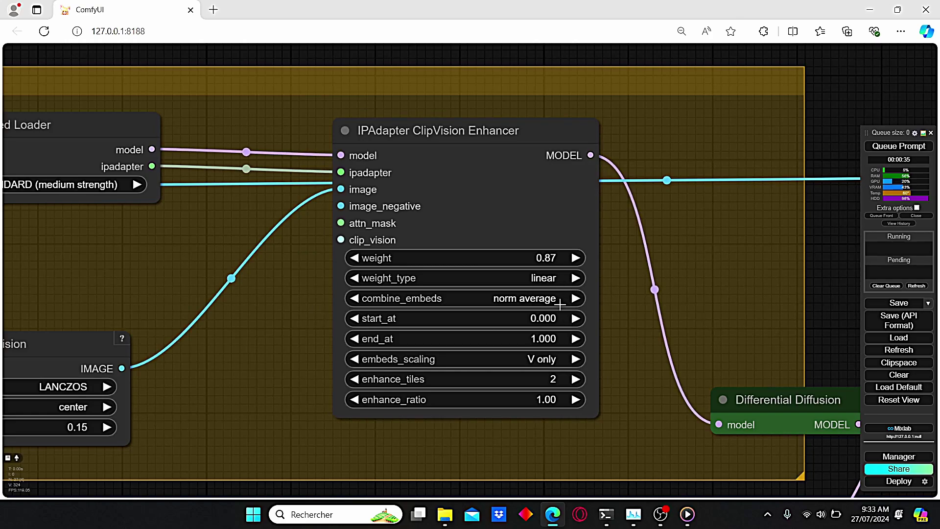
{"action": "scroll", "coordinate": [472, 311], "scroll_direction": "up", "scroll_amount": 5}
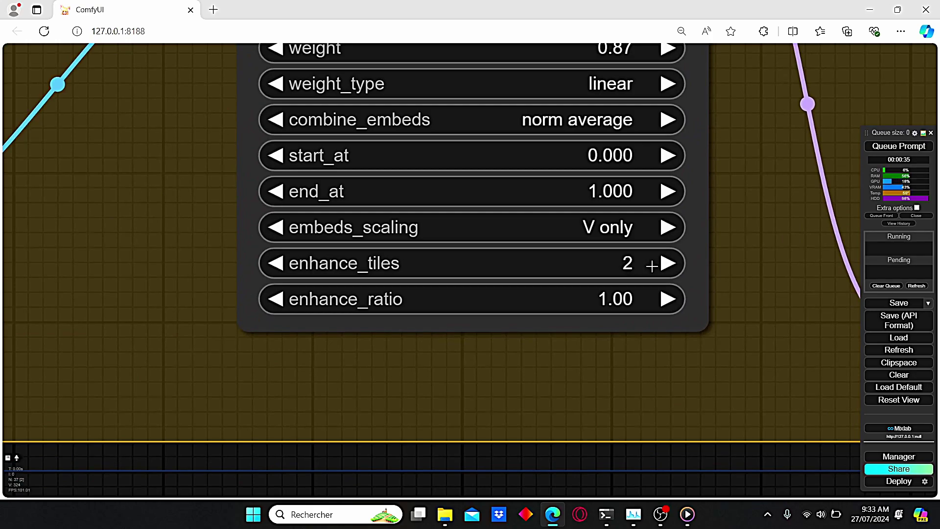
{"action": "scroll", "coordinate": [652, 265], "scroll_direction": "down", "scroll_amount": 8}
Zoom in and centre on the ClipVision Enhancer node, showing concat embeds at weight 1.00
{"action": "scroll", "coordinate": [586, 221], "scroll_direction": "up", "scroll_amount": 4}
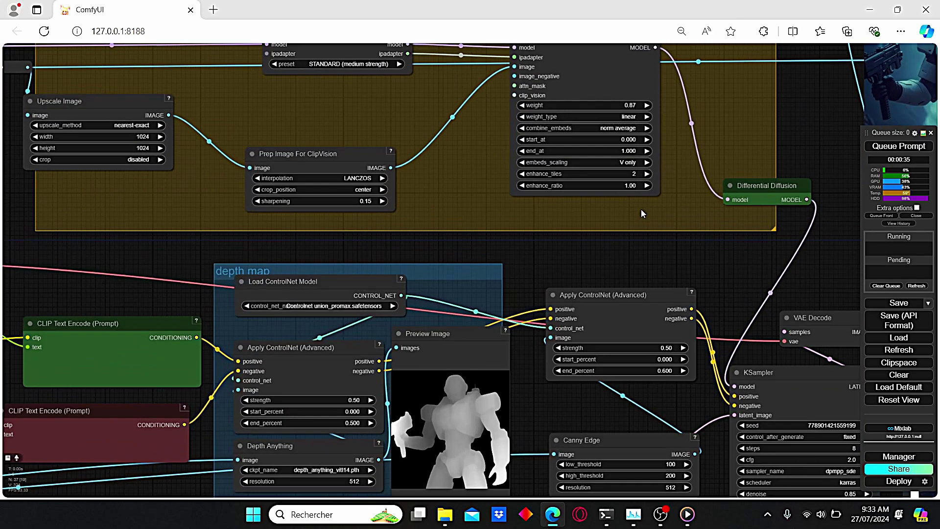
{"action": "left_click_drag", "start_coordinate": [768, 135], "coordinate": [681, 190]}
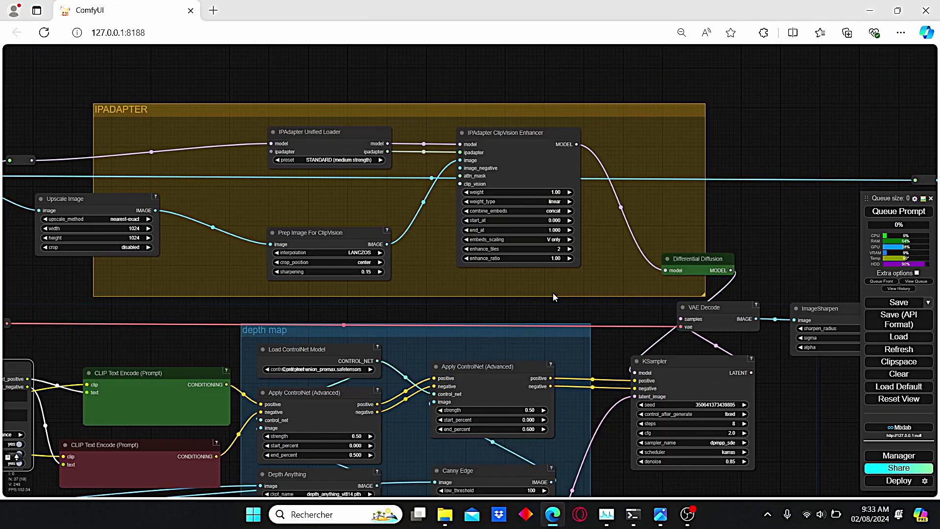
{"action": "scroll", "coordinate": [554, 293], "scroll_direction": "up", "scroll_amount": 4}
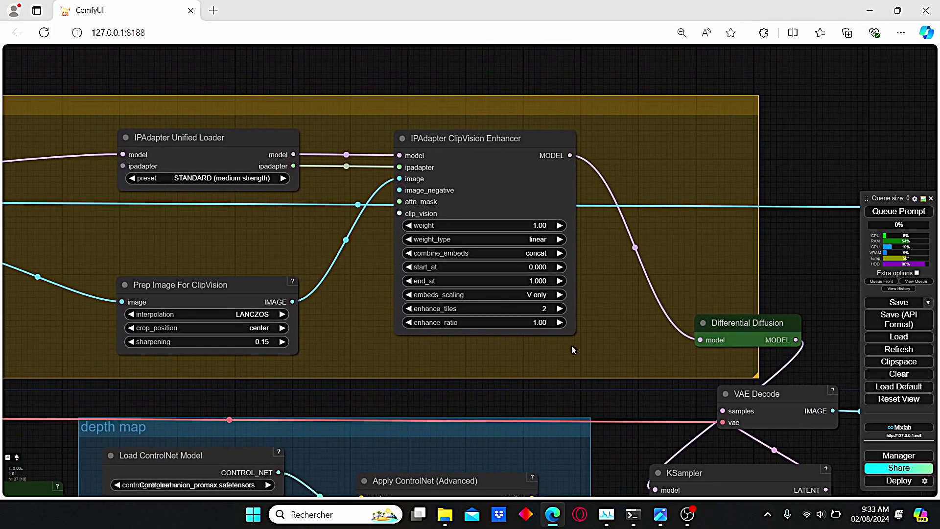
{"action": "scroll", "coordinate": [571, 345], "scroll_direction": "up", "scroll_amount": 3}
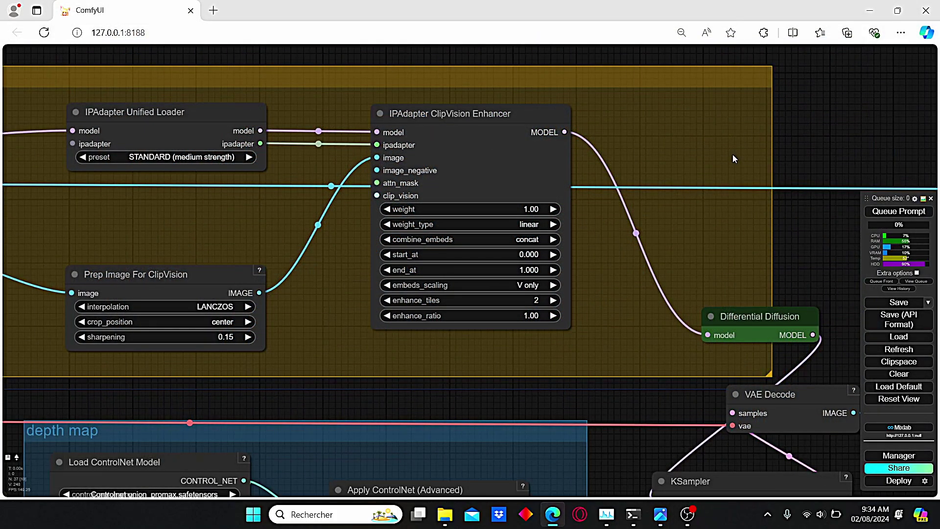
{"action": "left_click_drag", "start_coordinate": [360, 334], "coordinate": [416, 371]}
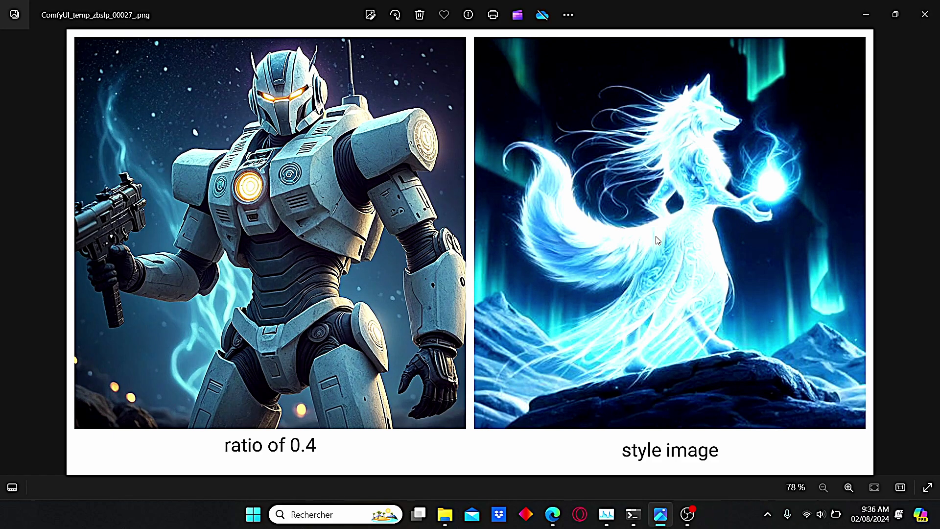
Step through the ratio 0.65 and tile of 1 comparisons in Photos, then return to ComfyUI
{"action": "key", "text": "Right"}
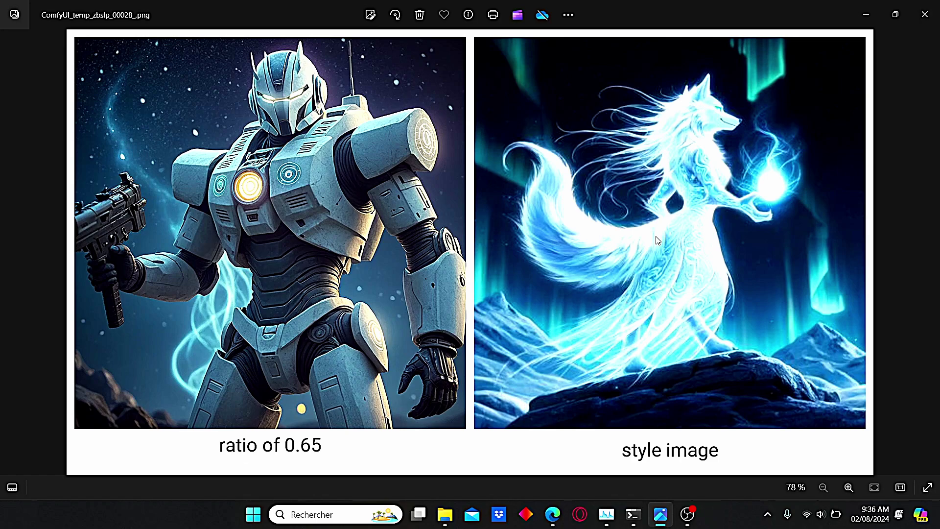
{"action": "key", "text": "Right"}
{"action": "key", "text": "Left"}
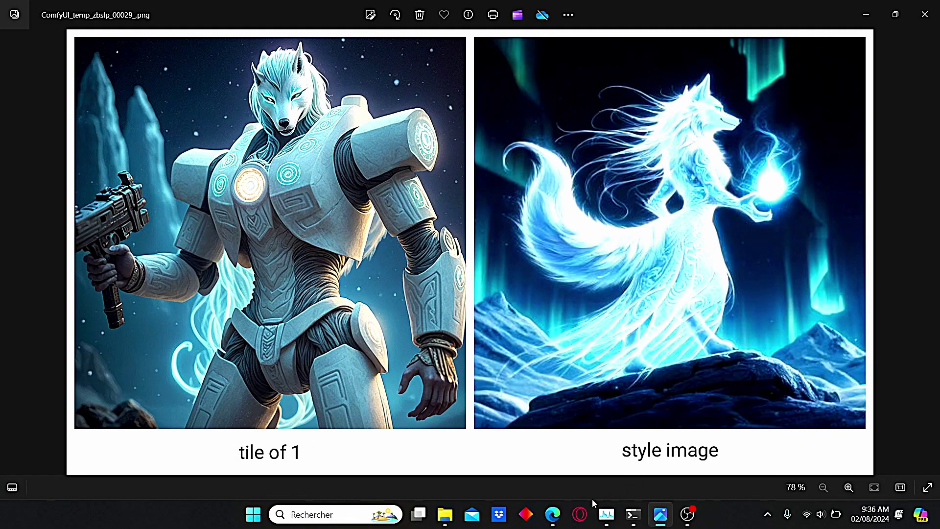
{"action": "left_click", "coordinate": [553, 514]}
Zoom onto the Enhancer's tiles and ratio widgets, then reopen the tile of 1 comparison in Photos
{"action": "scroll", "coordinate": [566, 343], "scroll_direction": "up", "scroll_amount": 7}
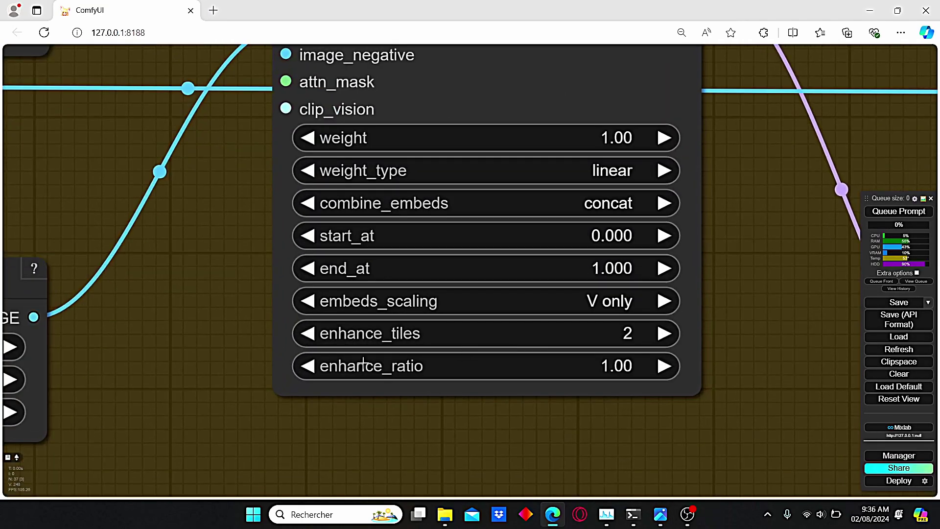
{"action": "scroll", "coordinate": [646, 346], "scroll_direction": "down", "scroll_amount": 4}
{"action": "scroll", "coordinate": [646, 346], "scroll_direction": "up", "scroll_amount": 2}
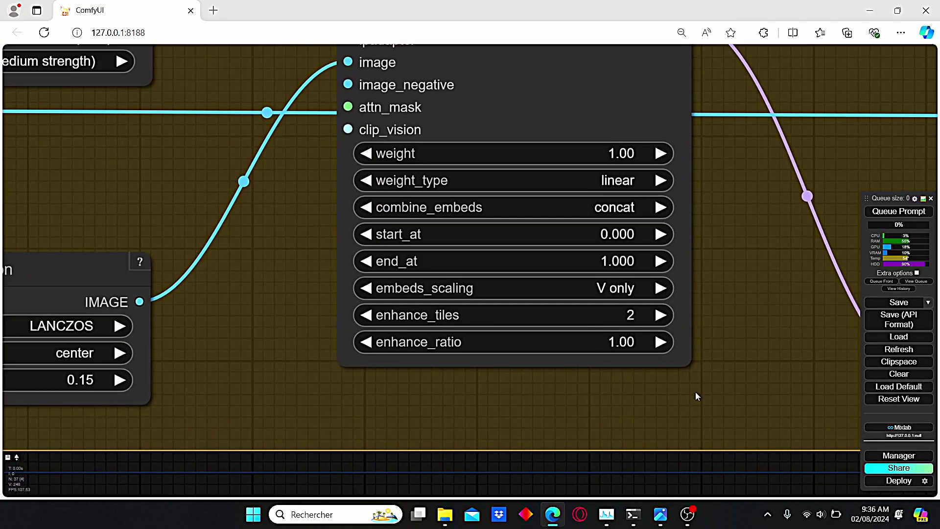
{"action": "left_click", "coordinate": [661, 514]}
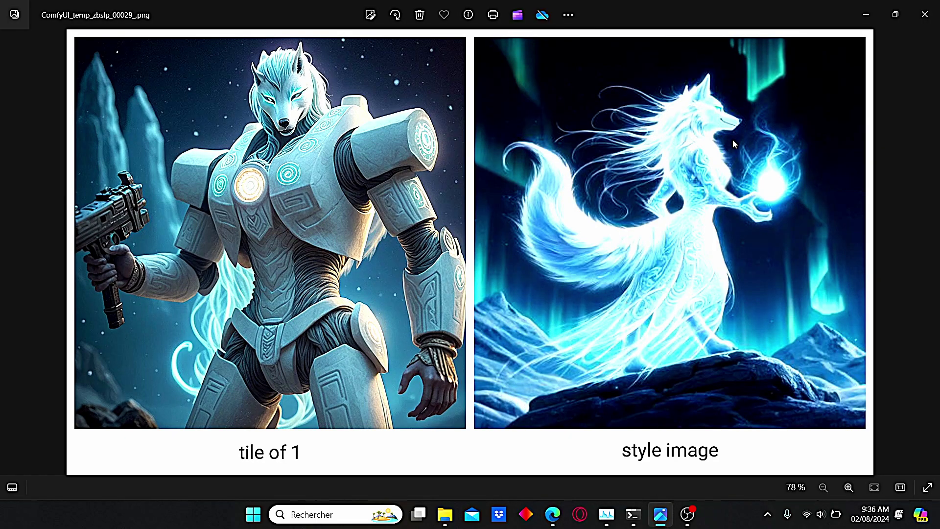
Flip to the tile of 3 and tile of 5 results, then back to tile of 3
{"action": "key", "text": "Right"}
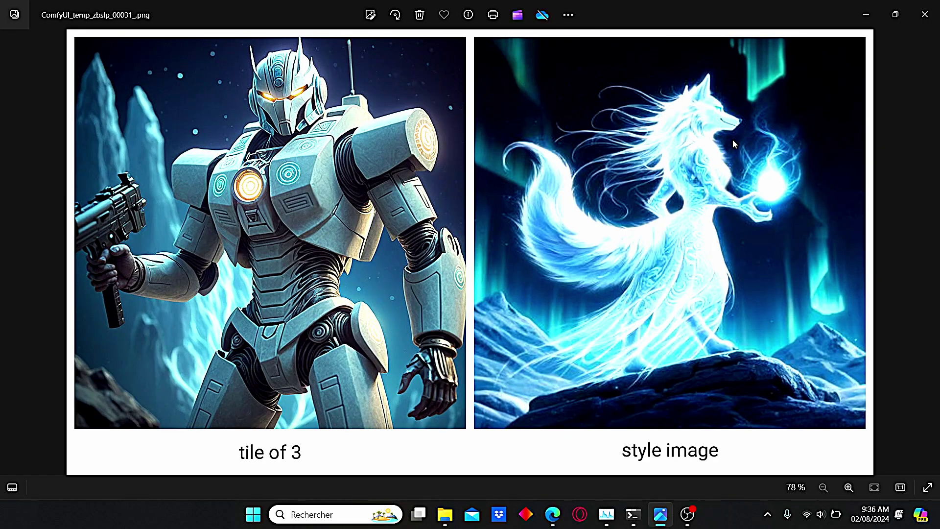
{"action": "key", "text": "Right"}
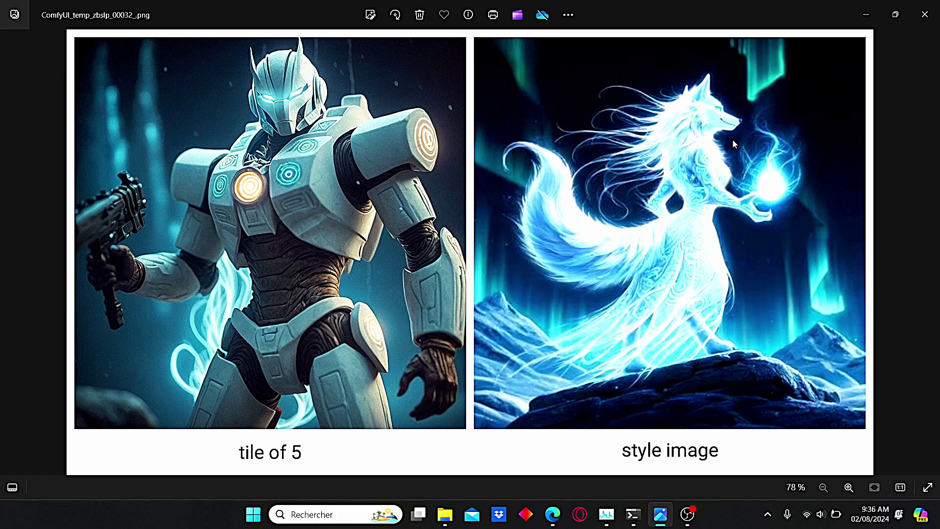
{"action": "key", "text": "Left"}
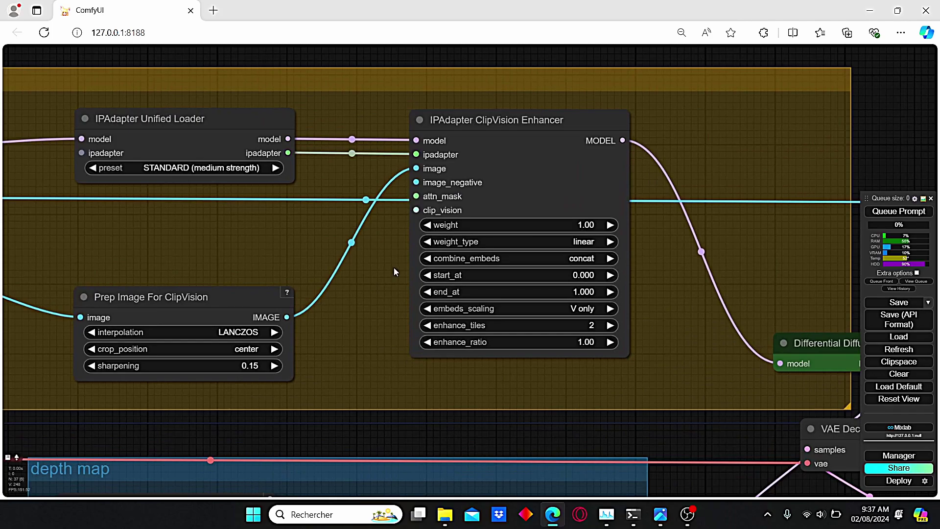
Centre and zoom the view on the ClipVision Enhancer's concat combine_embeds setting
{"action": "left_click_drag", "start_coordinate": [394, 267], "coordinate": [340, 258]}
{"action": "scroll", "coordinate": [340, 257], "scroll_direction": "up", "scroll_amount": 3}
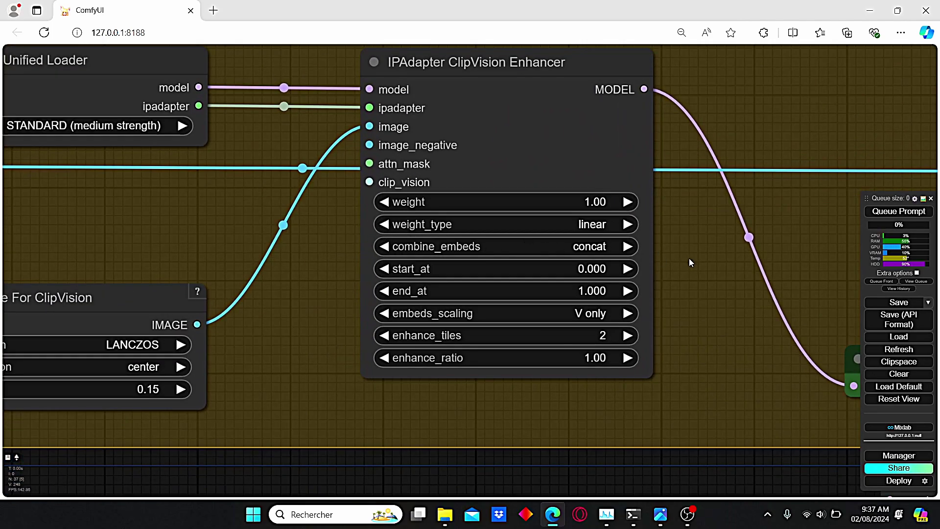
{"action": "scroll", "coordinate": [689, 258], "scroll_direction": "down", "scroll_amount": 4}
{"action": "scroll", "coordinate": [600, 252], "scroll_direction": "up", "scroll_amount": 3}
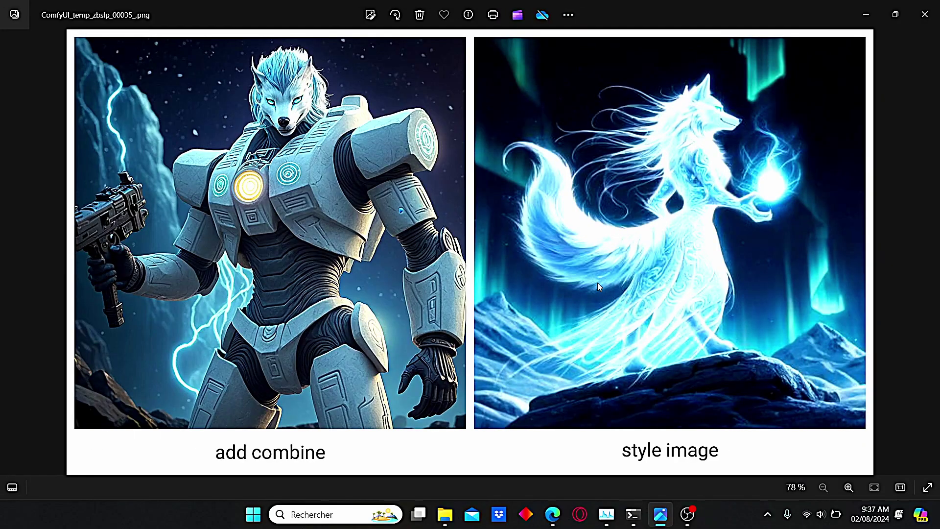
View the subtract, average and norm average combine results beside the style image in Photos
{"action": "scroll", "coordinate": [598, 283], "scroll_direction": "up", "scroll_amount": 2}
{"action": "scroll", "coordinate": [339, 116], "scroll_direction": "down", "scroll_amount": 2}
{"action": "key", "text": "Right"}
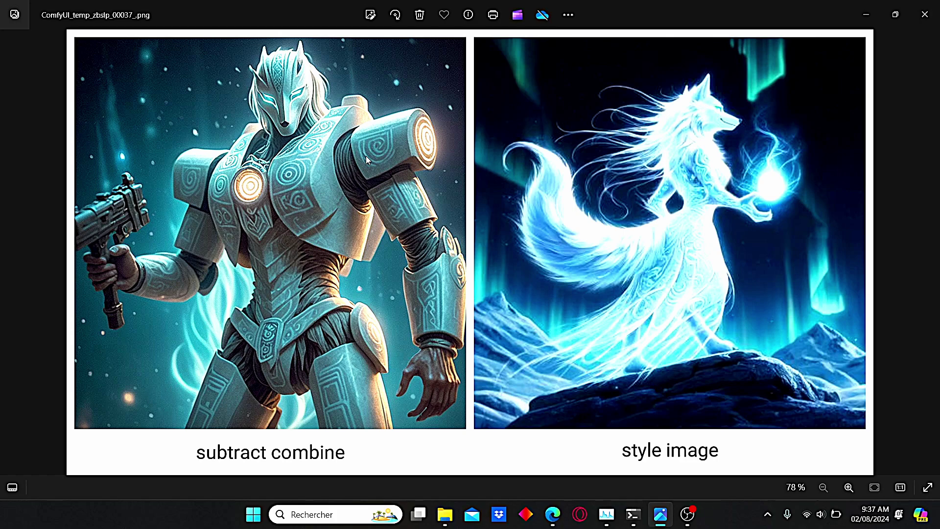
{"action": "key", "text": "Right"}
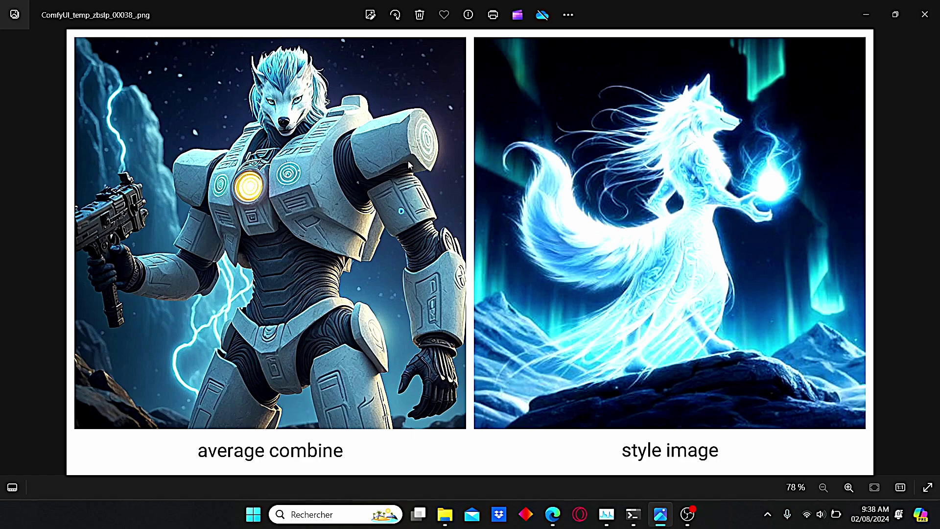
{"action": "key", "text": "Right"}
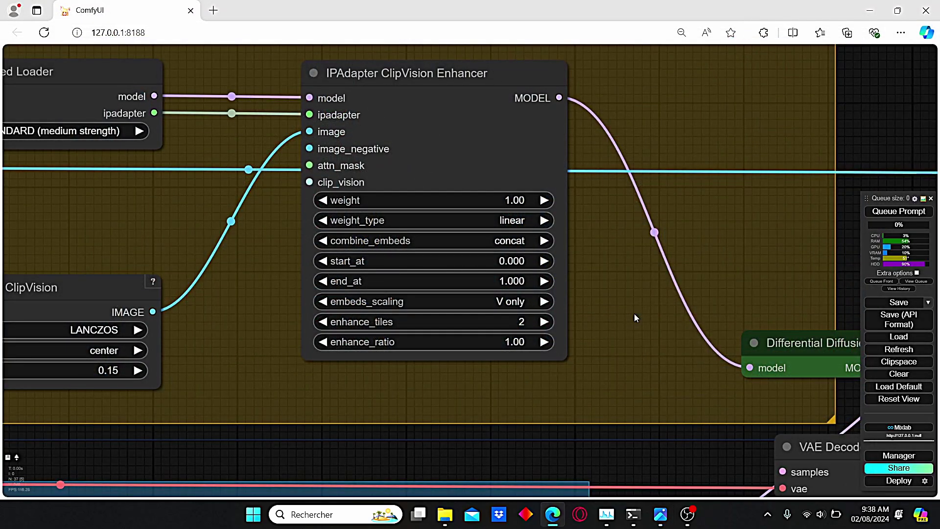
Zoom out and pan to show the IPAdapter and depth map groups, KSampler and ImageSharpen
{"action": "scroll", "coordinate": [503, 243], "scroll_direction": "up", "scroll_amount": 2}
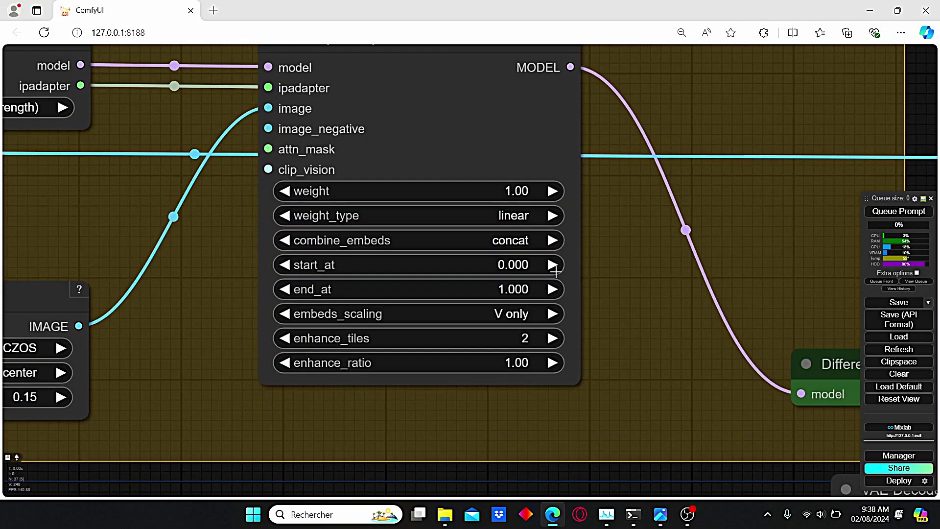
{"action": "scroll", "coordinate": [556, 271], "scroll_direction": "down", "scroll_amount": 5}
{"action": "scroll", "coordinate": [715, 238], "scroll_direction": "up", "scroll_amount": 1}
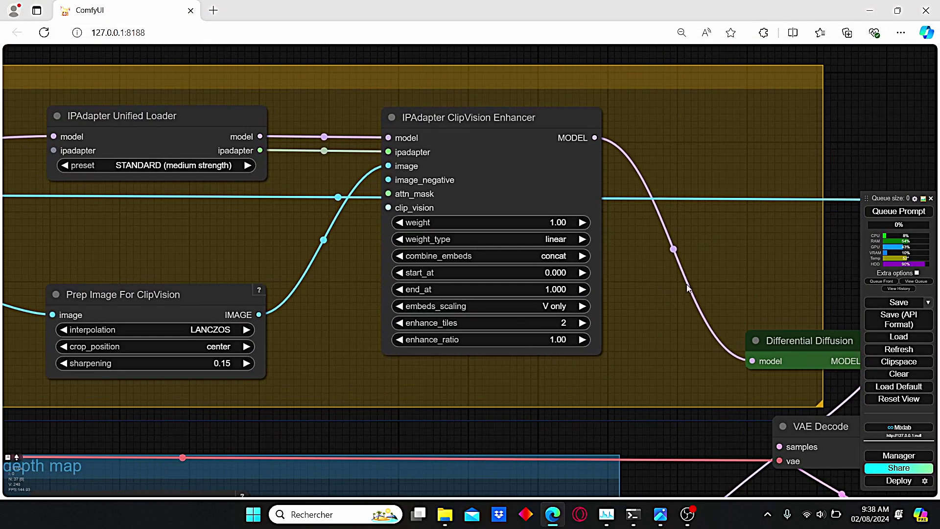
{"action": "left_click_drag", "start_coordinate": [688, 288], "coordinate": [539, 222]}
{"action": "scroll", "coordinate": [538, 223], "scroll_direction": "down", "scroll_amount": 2}
{"action": "left_click_drag", "start_coordinate": [442, 298], "coordinate": [512, 283]}
{"action": "scroll", "coordinate": [561, 283], "scroll_direction": "down", "scroll_amount": 4}
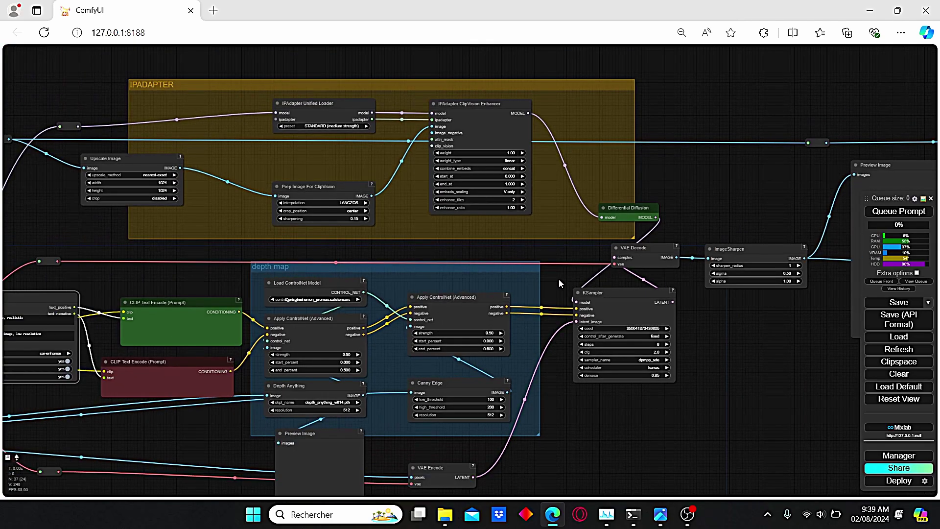
{"action": "left_click_drag", "start_coordinate": [558, 278], "coordinate": [545, 244]}
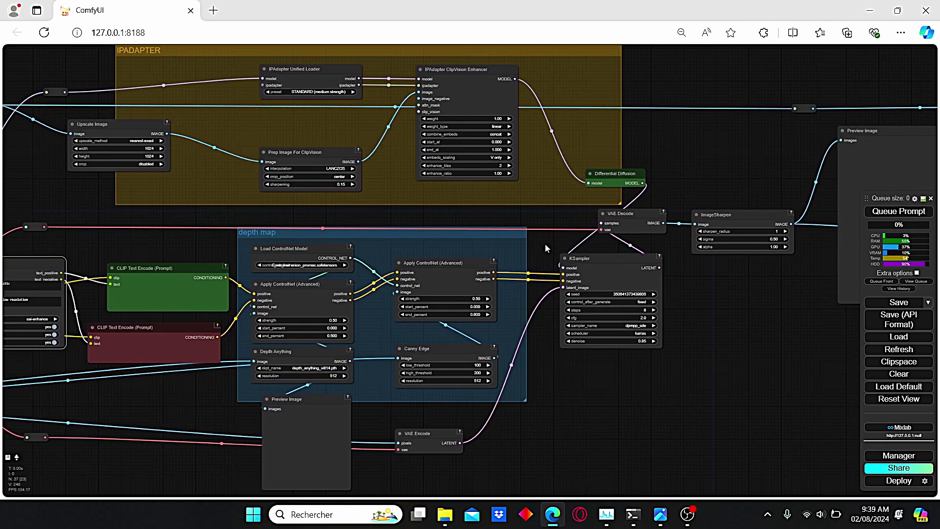